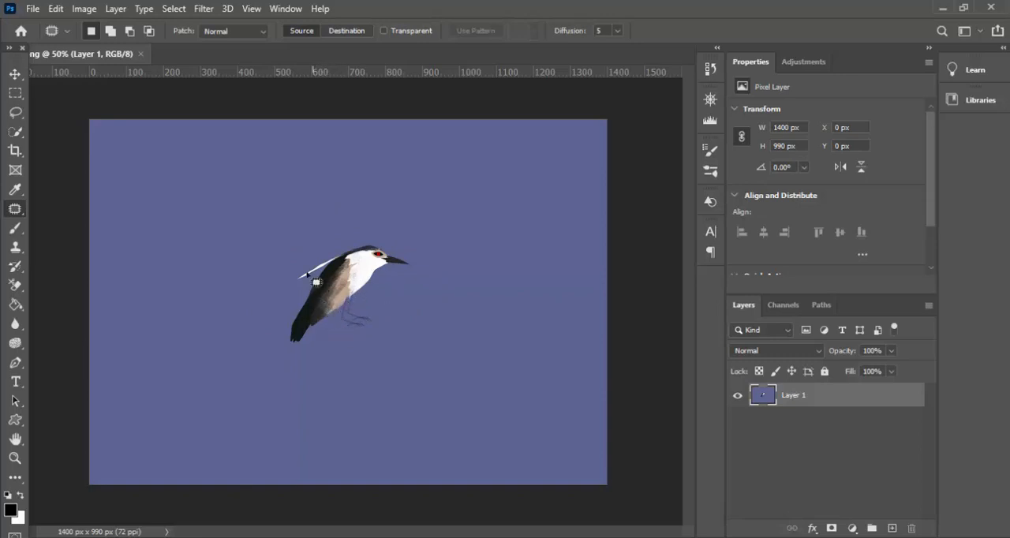
# - Outline the bird with the Content-Aware Move Tool, move it to the canvas's upper-left area, and clear the selection
pyautogui.rightClick(24, 216)
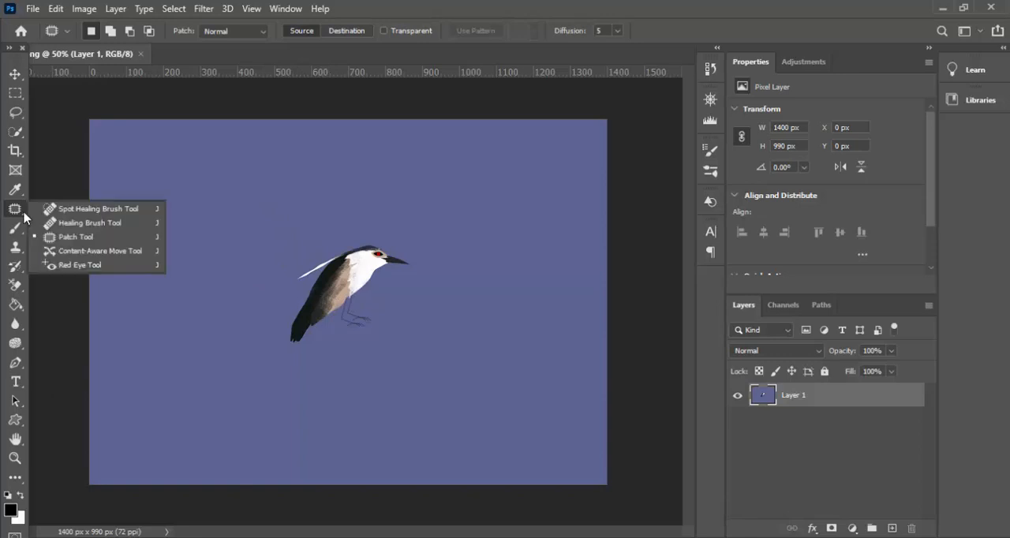
pyautogui.click(76, 251)
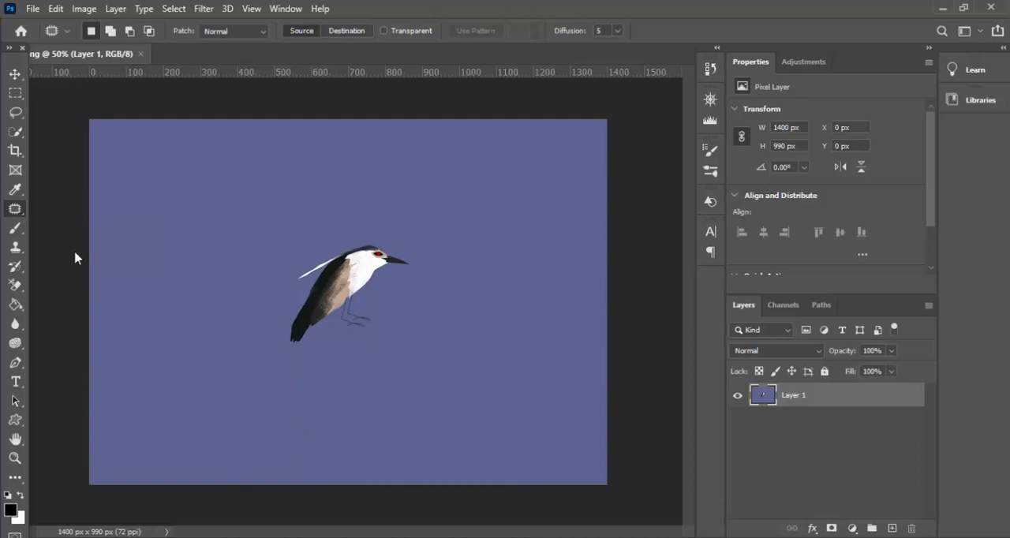
pyautogui.rightClick(20, 217)
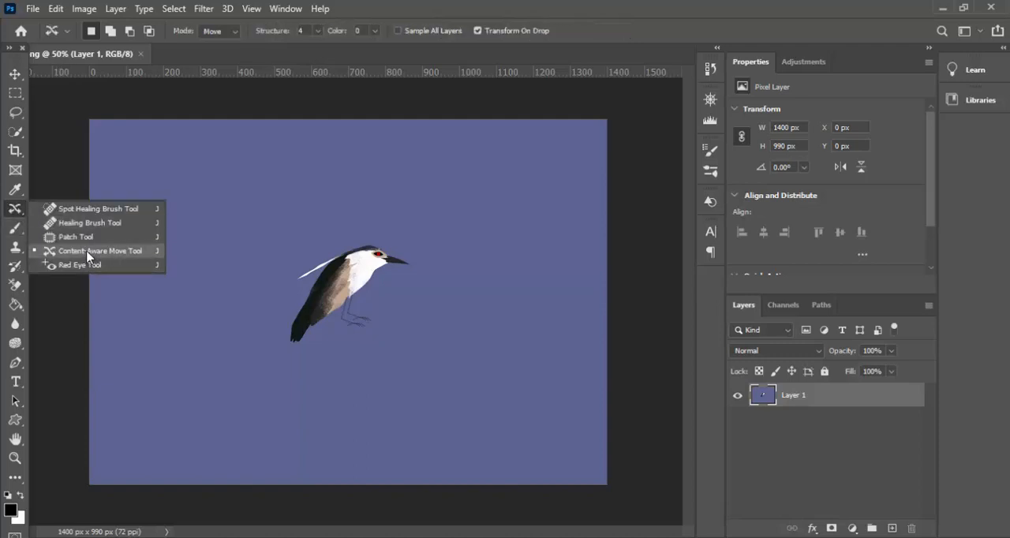
pyautogui.click(87, 252)
pyautogui.rightClick(19, 214)
pyautogui.click(371, 230)
pyautogui.moveTo(373, 225)
pyautogui.mouseDown()
pyautogui.moveTo(320, 237)
pyautogui.moveTo(292, 264)
pyautogui.moveTo(268, 314)
pyautogui.moveTo(287, 346)
pyautogui.moveTo(334, 363)
pyautogui.moveTo(424, 338)
pyautogui.moveTo(439, 295)
pyautogui.moveTo(431, 257)
pyautogui.moveTo(368, 228)
pyautogui.mouseUp()
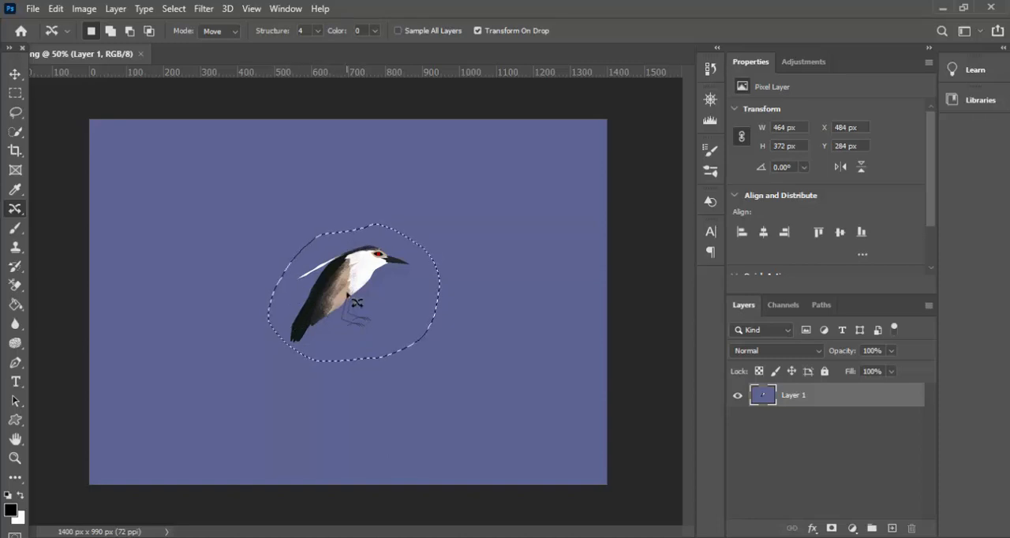
pyautogui.moveTo(356, 295); pyautogui.dragTo(216, 243)
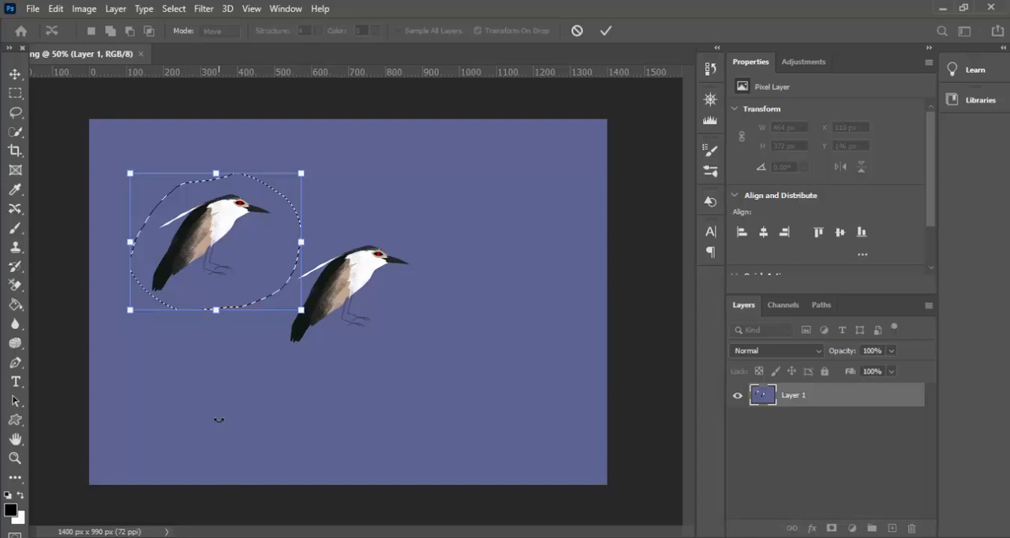
pyautogui.press('Return')
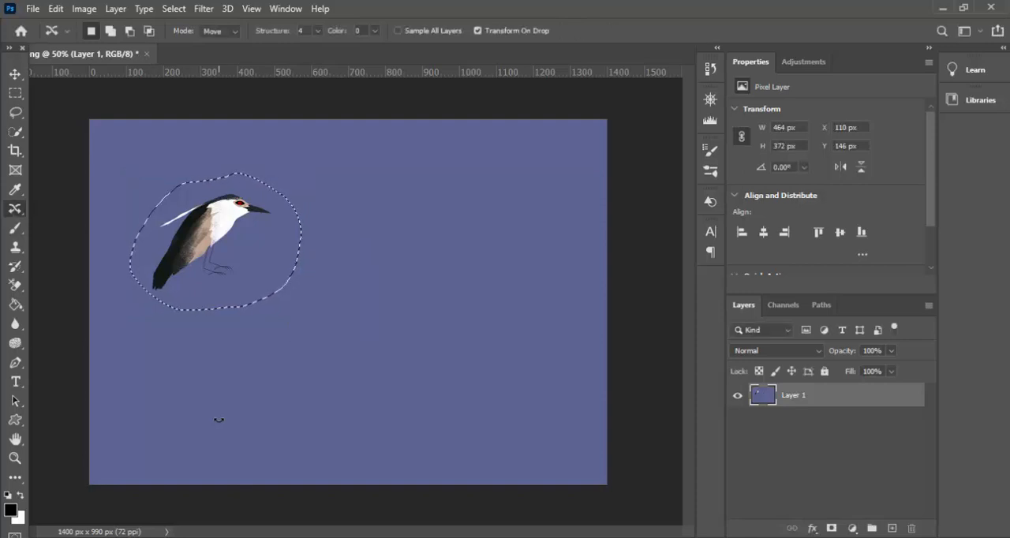
pyautogui.hotkey('ctrl', 'd')
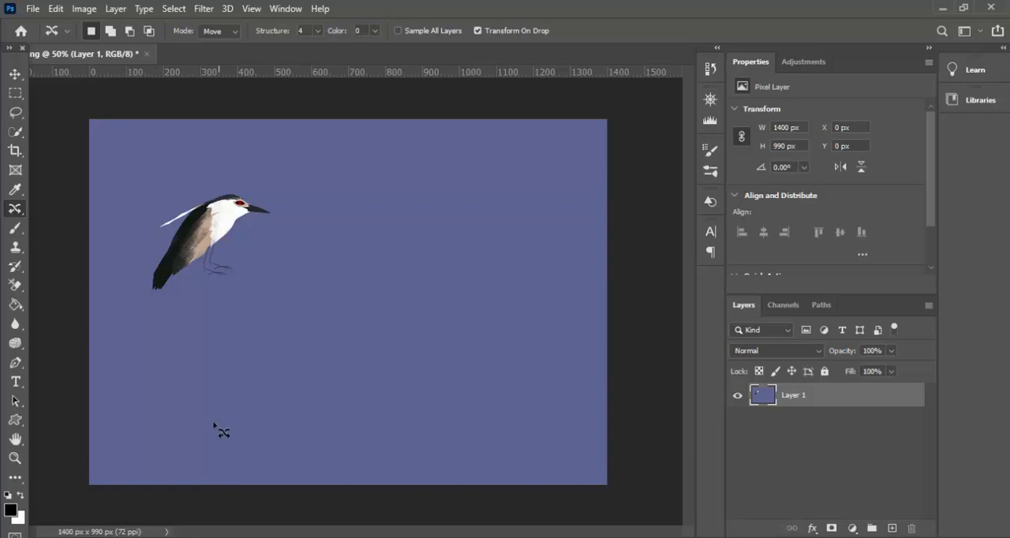
pyautogui.click(893, 529)
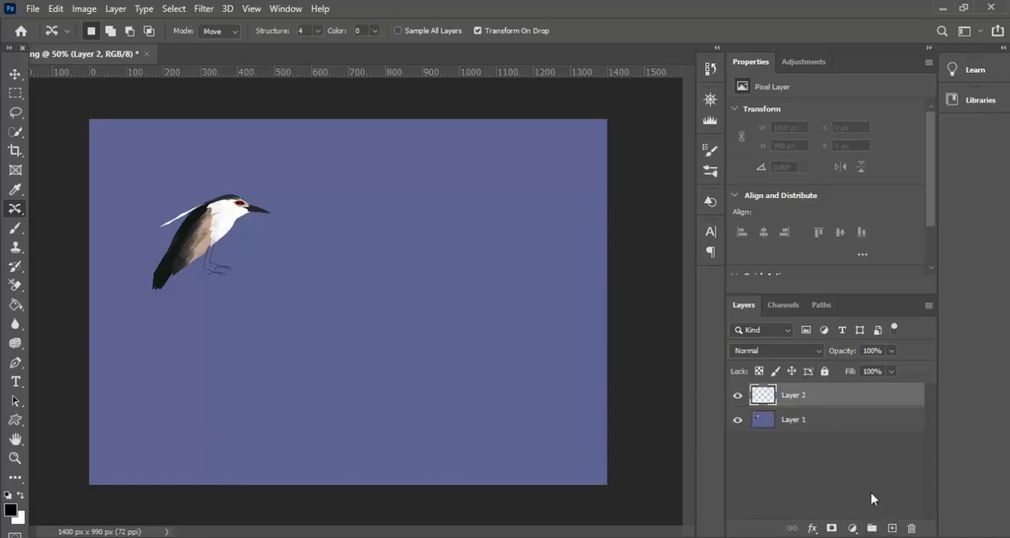
pyautogui.click(911, 528)
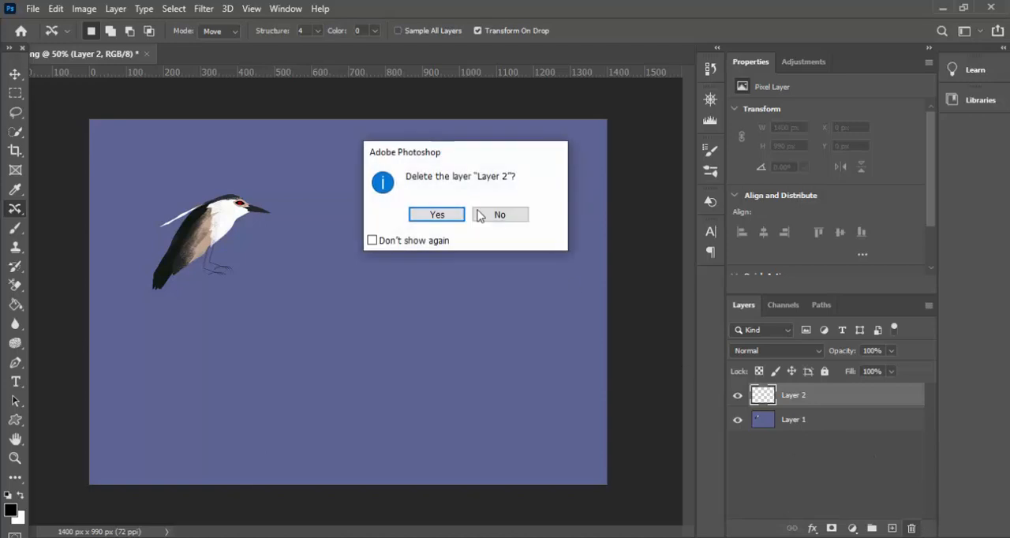
pyautogui.click(451, 215)
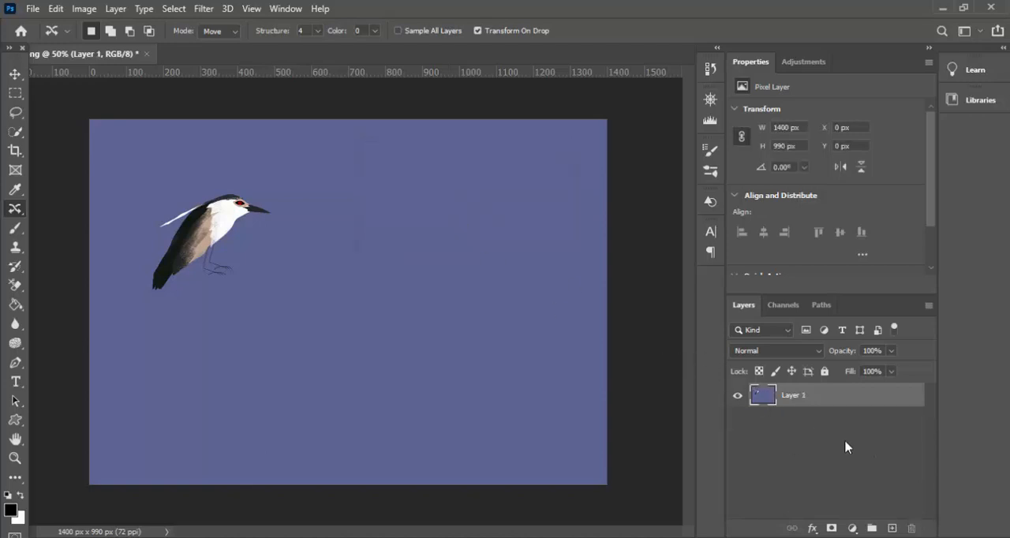
# - Duplicate Layer 1 and use Content-Aware Move on the copy to place the bird right of and below center, shrinking the selection to about 420 by 416 px
pyautogui.hotkey('ctrl', 'j')
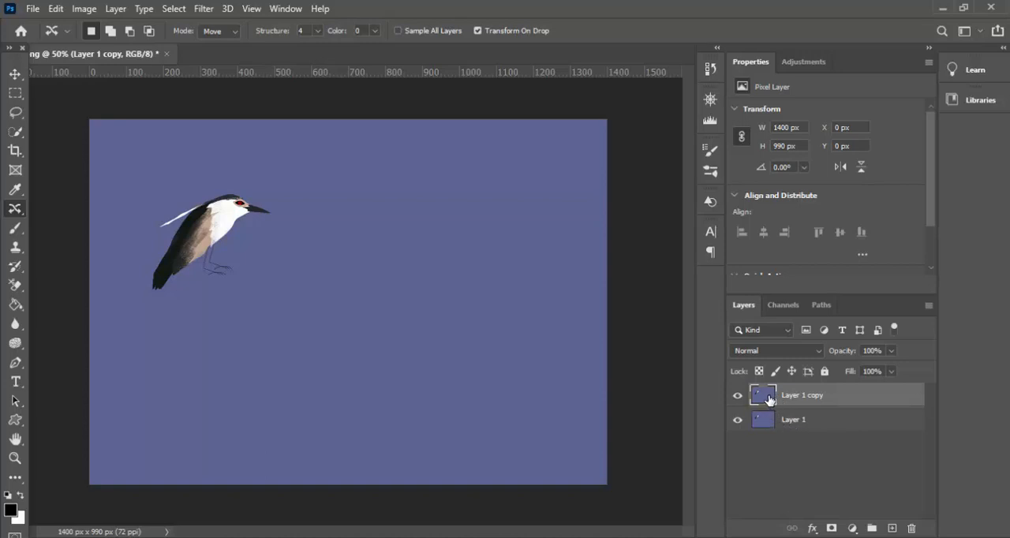
pyautogui.rightClick(17, 209)
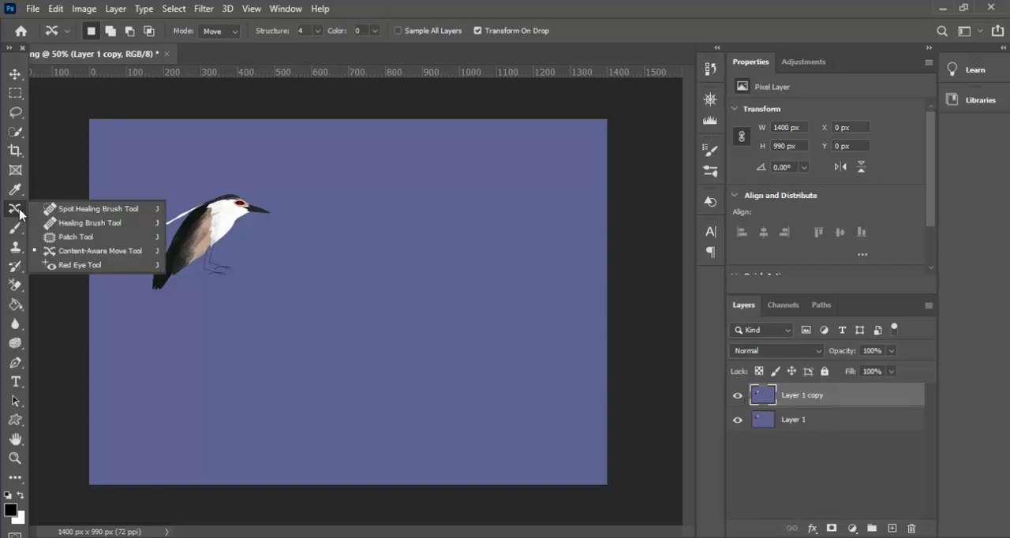
pyautogui.click(69, 251)
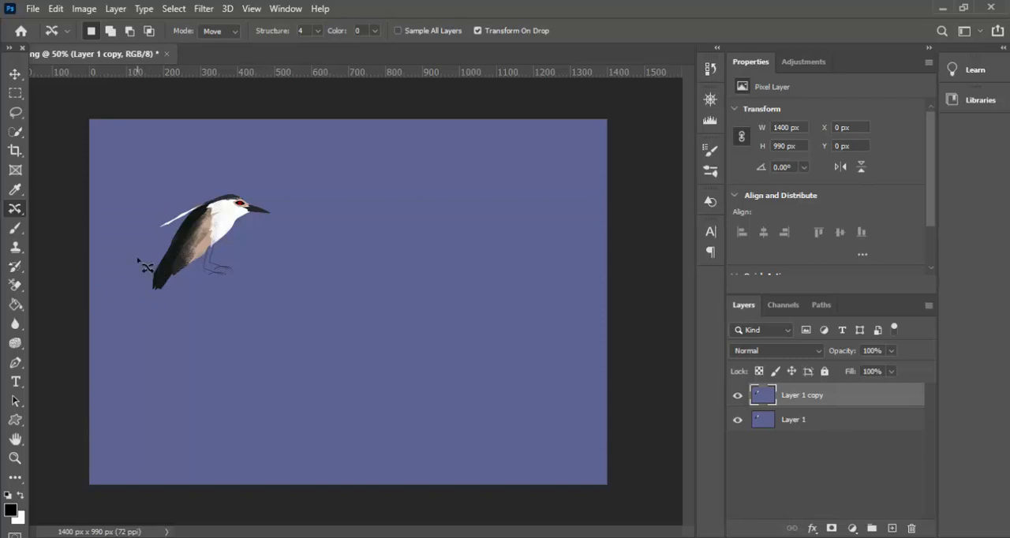
pyautogui.moveTo(138, 259)
pyautogui.mouseDown()
pyautogui.moveTo(229, 169)
pyautogui.moveTo(272, 173)
pyautogui.moveTo(310, 252)
pyautogui.moveTo(295, 307)
pyautogui.moveTo(242, 344)
pyautogui.moveTo(192, 358)
pyautogui.moveTo(136, 342)
pyautogui.moveTo(119, 305)
pyautogui.moveTo(138, 260)
pyautogui.mouseUp()
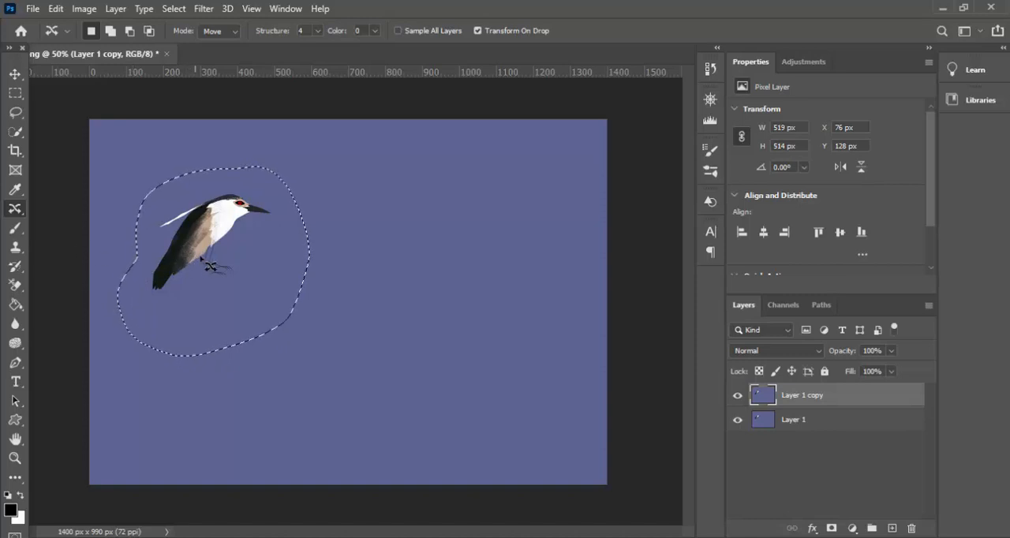
pyautogui.moveTo(209, 266); pyautogui.dragTo(411, 369)
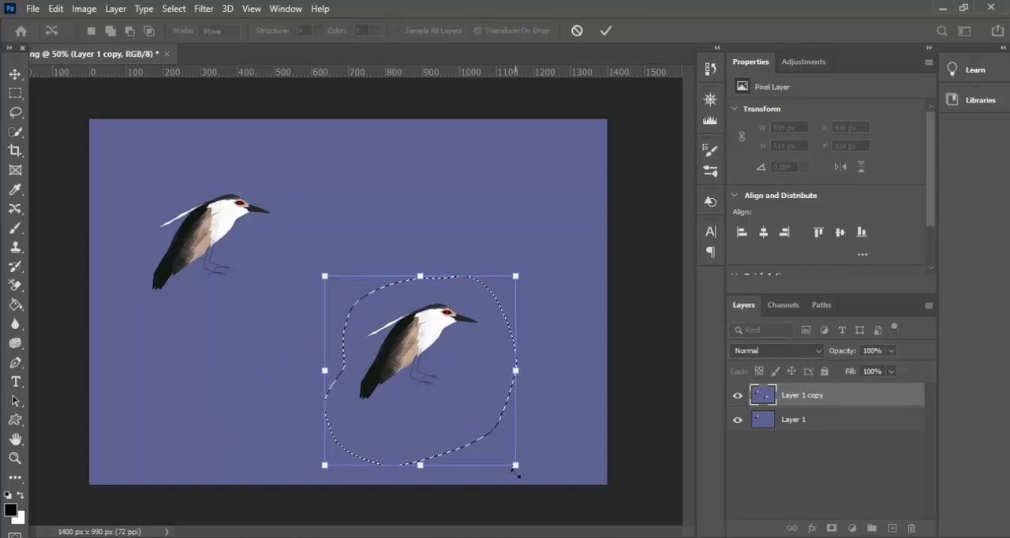
pyautogui.moveTo(515, 472); pyautogui.dragTo(479, 427)
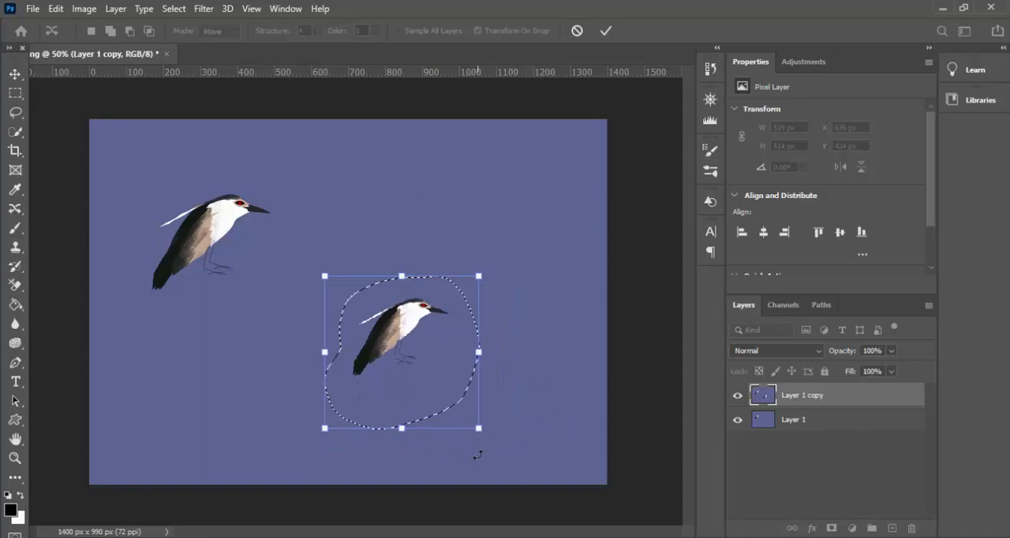
pyautogui.press('Return')
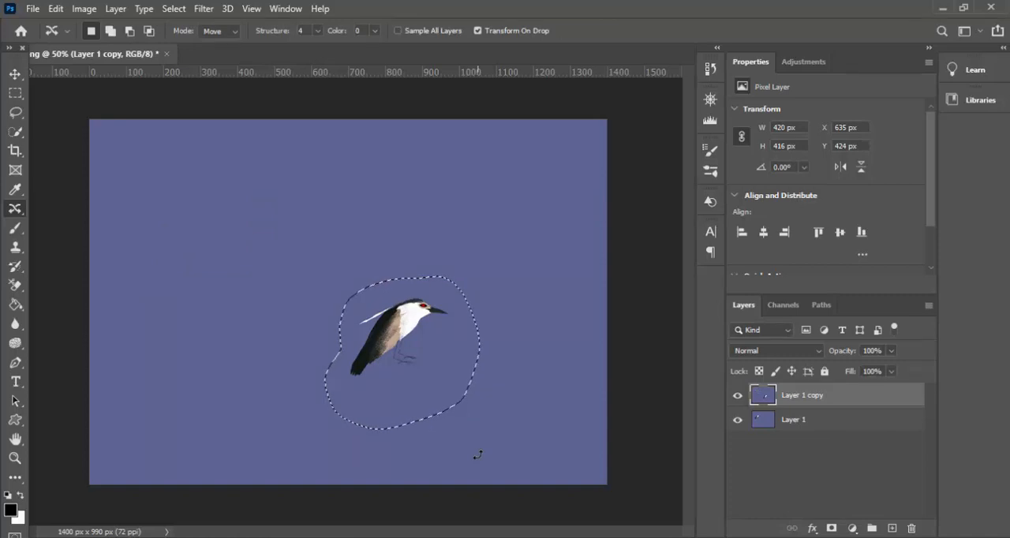
pyautogui.hotkey('ctrl', 'd')
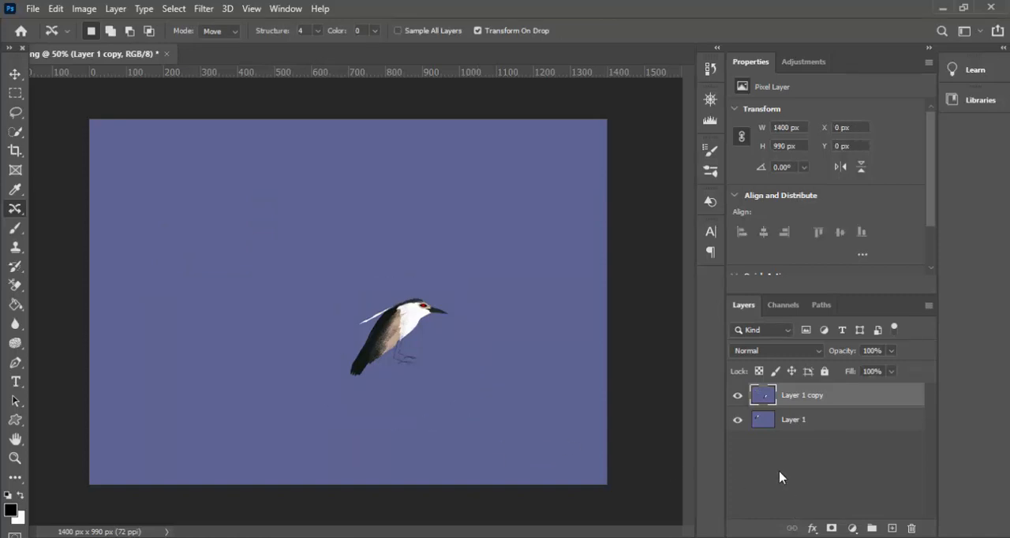
# - Toggle the visibility of Layer 1 copy to compare the bird's position and size with Layer 1
pyautogui.click(738, 398)
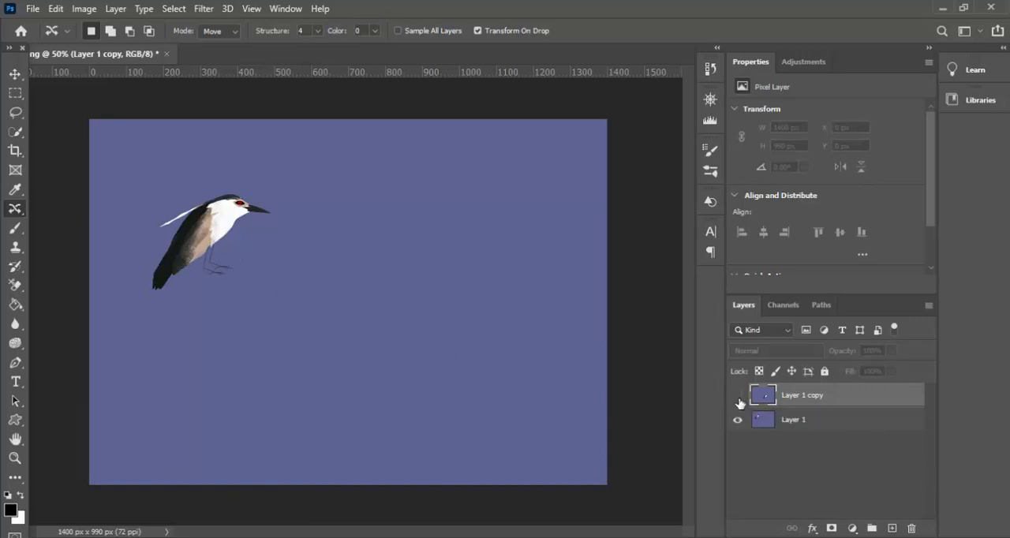
pyautogui.click(738, 397)
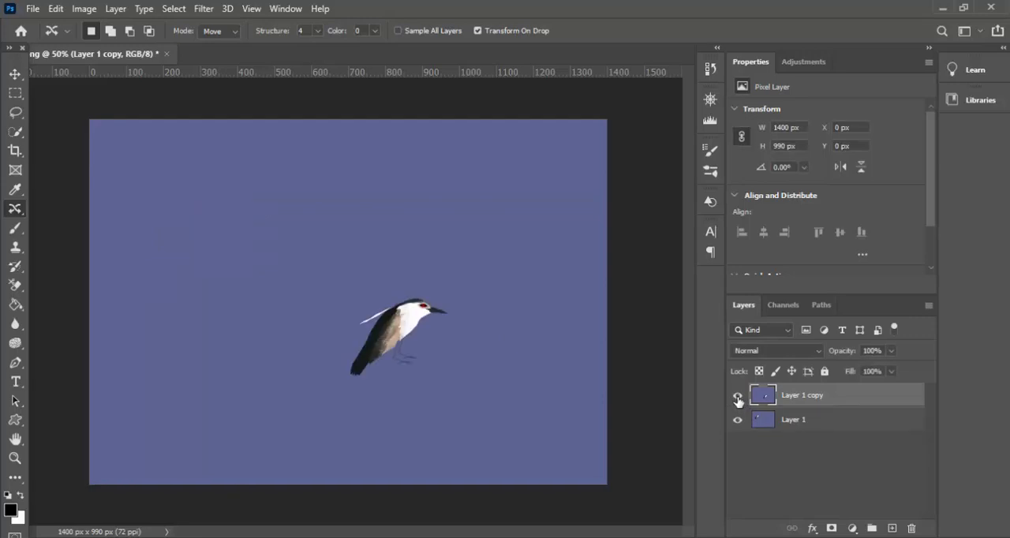
pyautogui.click(738, 398)
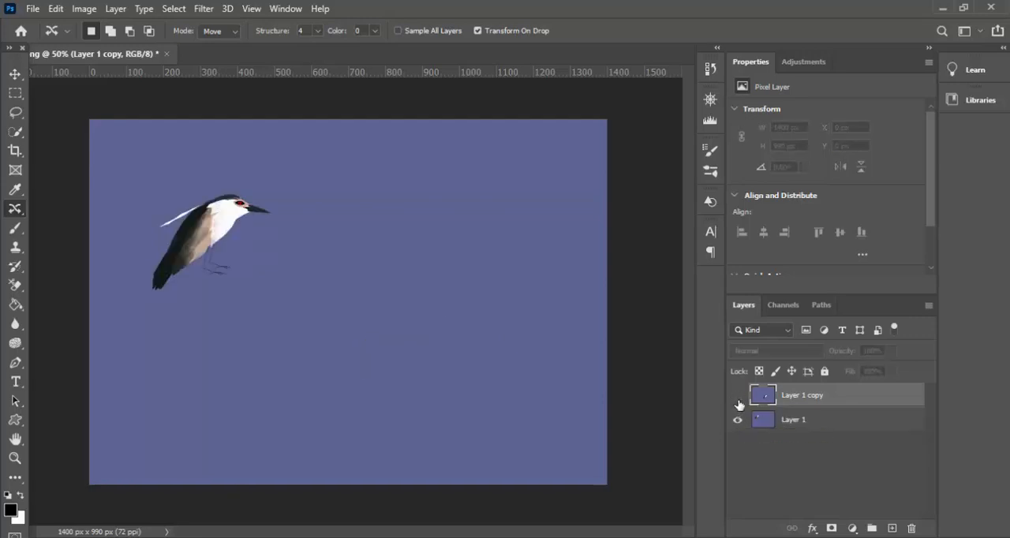
pyautogui.click(738, 398)
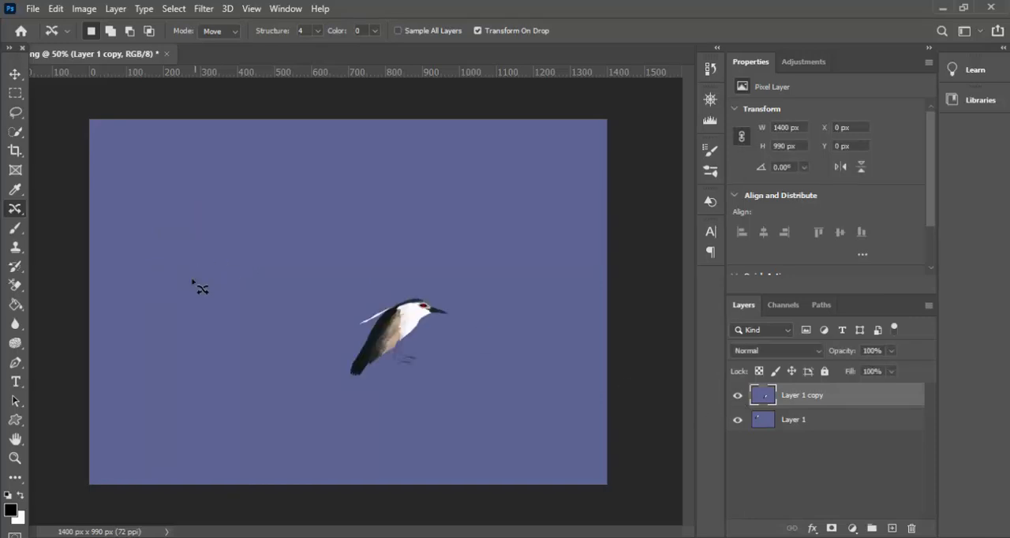
# - Duplicate Layer 1 copy and use the Patch Tool to fill an empty area of about 540 by 376 px above the bird with the bird
pyautogui.rightClick(22, 216)
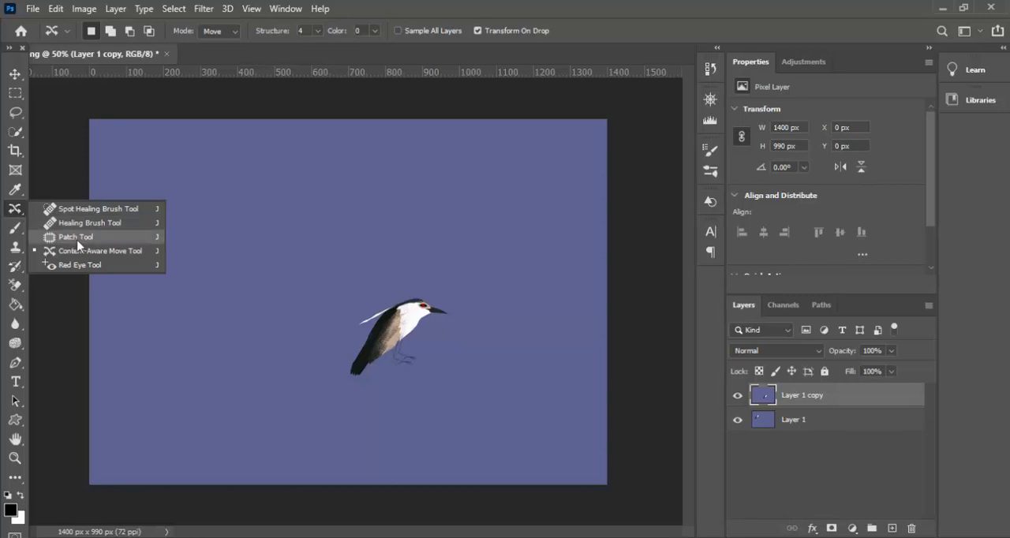
pyautogui.click(812, 399)
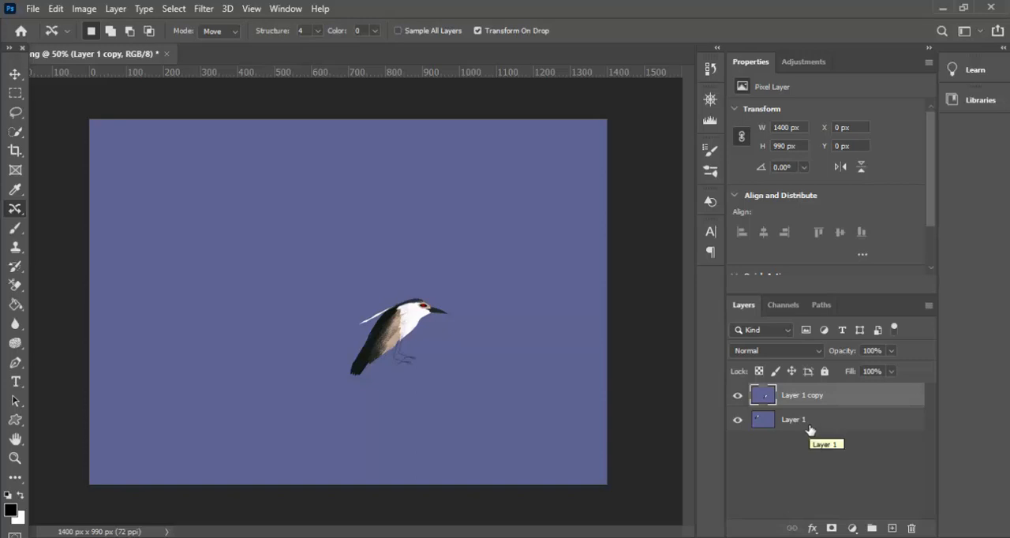
pyautogui.hotkey('ctrl', 'j')
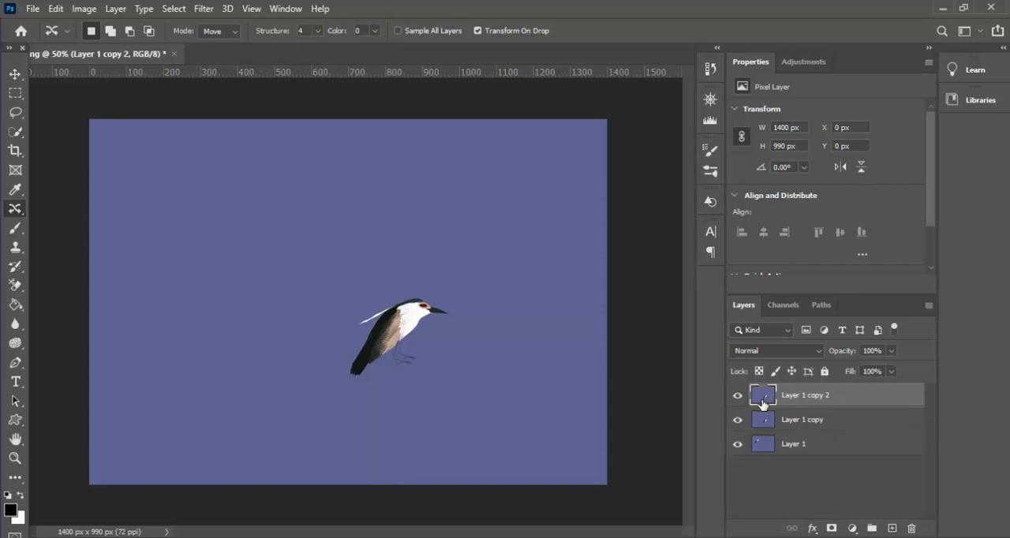
pyautogui.rightClick(15, 209)
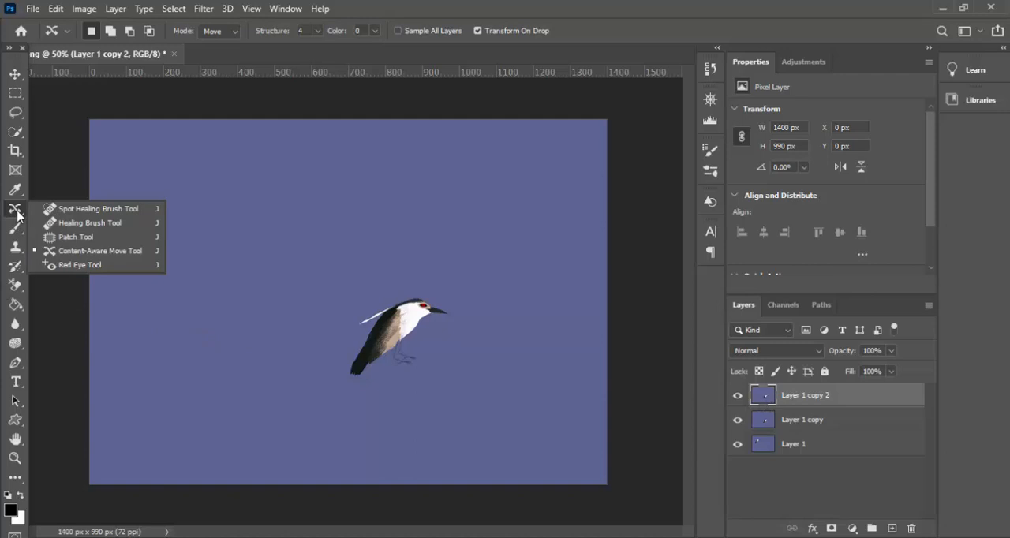
pyautogui.click(76, 240)
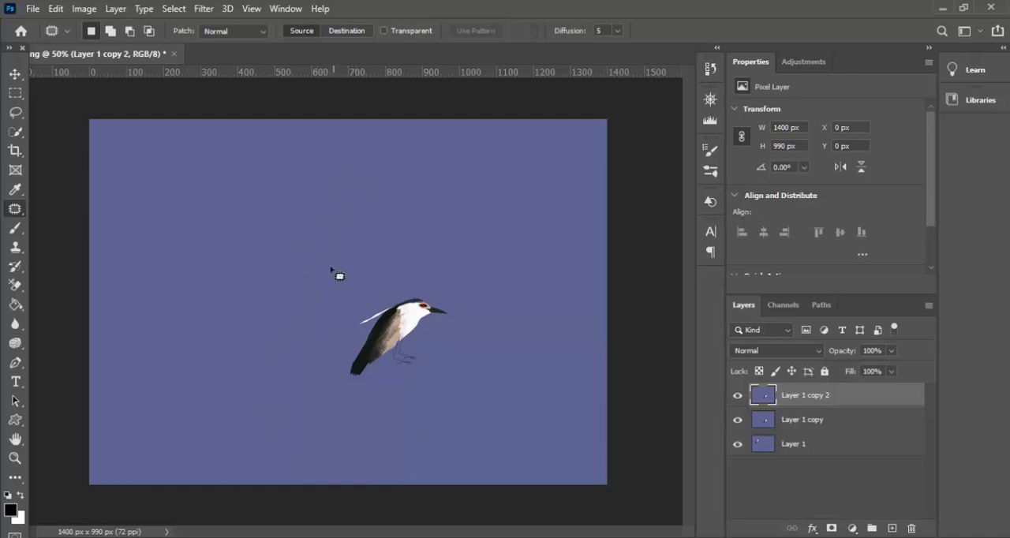
pyautogui.moveTo(316, 246)
pyautogui.mouseDown()
pyautogui.moveTo(256, 221)
pyautogui.moveTo(239, 182)
pyautogui.moveTo(267, 143)
pyautogui.moveTo(400, 126)
pyautogui.moveTo(420, 145)
pyautogui.moveTo(434, 191)
pyautogui.moveTo(429, 224)
pyautogui.moveTo(411, 246)
pyautogui.moveTo(358, 263)
pyautogui.moveTo(304, 248)
pyautogui.mouseUp()
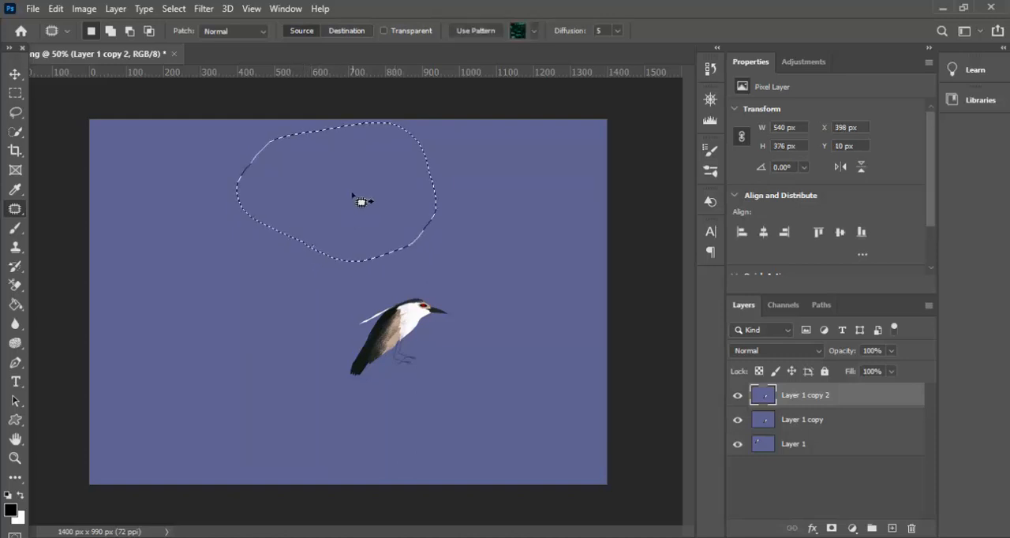
pyautogui.moveTo(354, 213); pyautogui.dragTo(394, 344)
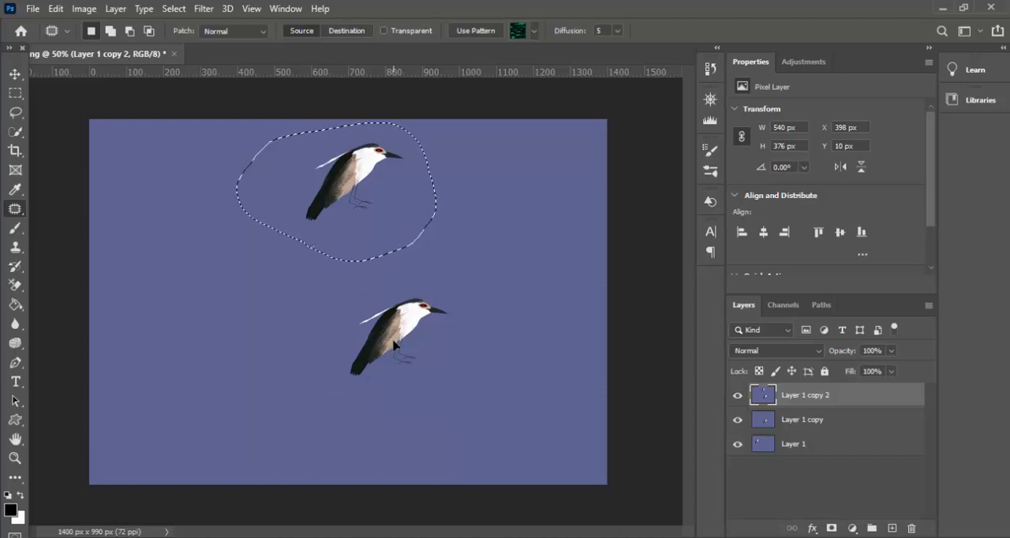
pyautogui.hotkey('ctrl', 'd')
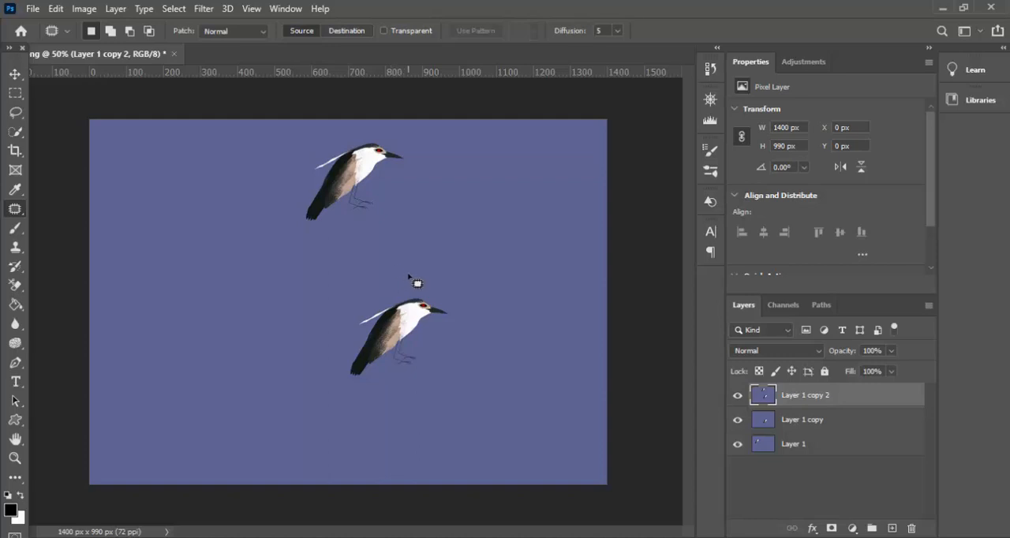
# - Patch an empty area of about 336 by 448 px in the canvas's lower-left part with the lower bird, and clear the selection
pyautogui.moveTo(409, 275)
pyautogui.mouseDown()
pyautogui.moveTo(366, 288)
pyautogui.moveTo(312, 349)
pyautogui.mouseUp()
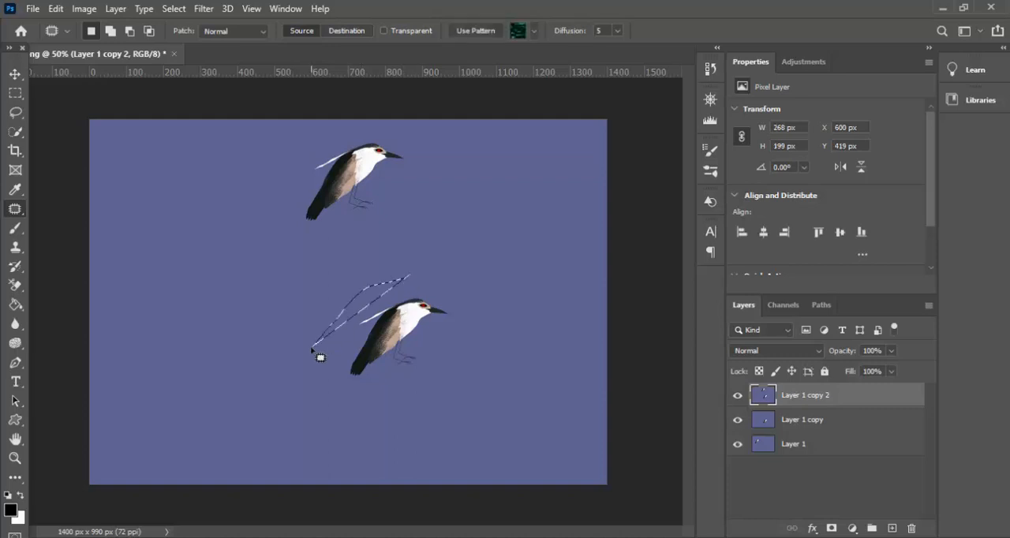
pyautogui.hotkey('ctrl', 'd')
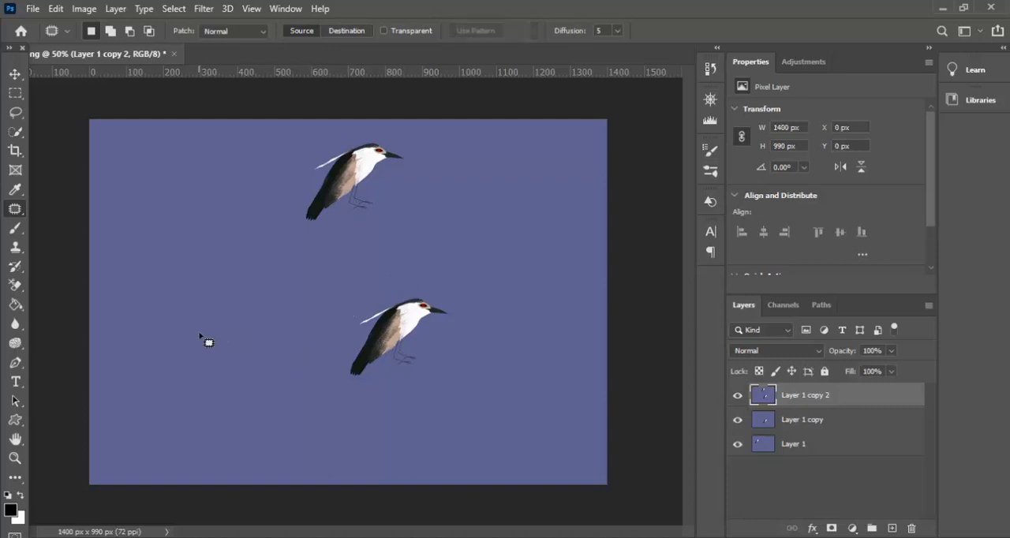
pyautogui.moveTo(223, 340)
pyautogui.mouseDown()
pyautogui.moveTo(178, 283)
pyautogui.moveTo(125, 294)
pyautogui.moveTo(112, 333)
pyautogui.moveTo(117, 380)
pyautogui.moveTo(142, 424)
pyautogui.mouseUp()
pyautogui.moveTo(209, 454)
pyautogui.mouseDown()
pyautogui.moveTo(241, 396)
pyautogui.moveTo(228, 345)
pyautogui.moveTo(190, 366)
pyautogui.moveTo(417, 341)
pyautogui.moveTo(419, 354)
pyautogui.mouseUp()
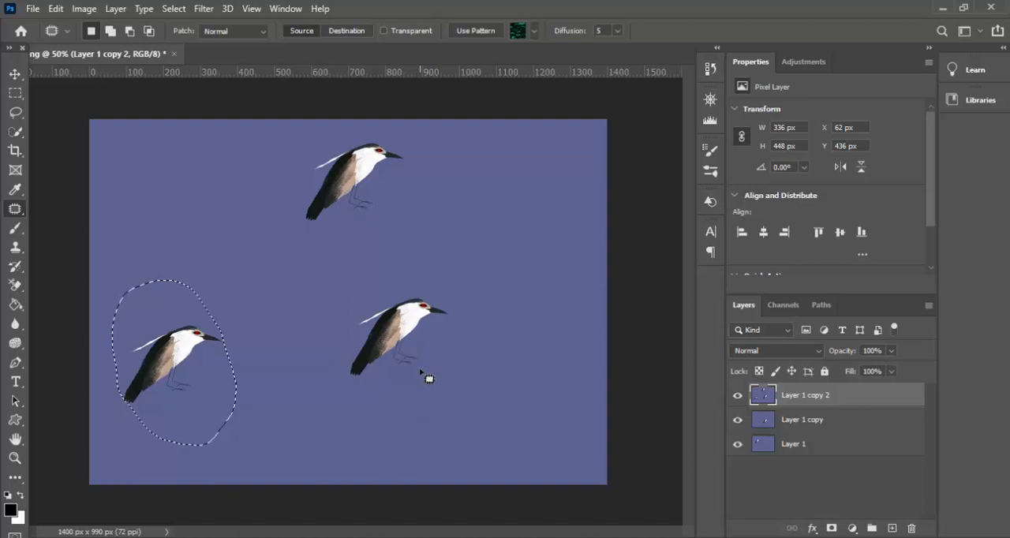
pyautogui.hotkey('ctrl', 'd')
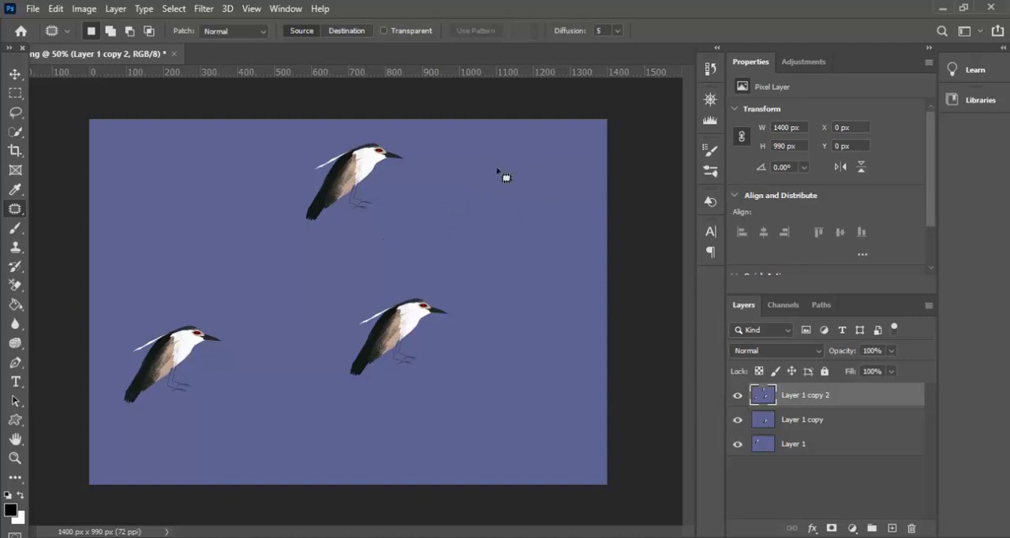
# - Patch an empty area of about 356 by 460 px in the canvas's upper-right corner using the upper bird as the source
pyautogui.moveTo(499, 276)
pyautogui.mouseDown()
pyautogui.moveTo(461, 245)
pyautogui.moveTo(469, 150)
pyautogui.moveTo(525, 126)
pyautogui.moveTo(559, 148)
pyautogui.moveTo(572, 172)
pyautogui.moveTo(587, 225)
pyautogui.moveTo(583, 263)
pyautogui.moveTo(552, 293)
pyautogui.moveTo(493, 284)
pyautogui.mouseUp()
pyautogui.moveTo(496, 239)
pyautogui.mouseDown()
pyautogui.moveTo(478, 214)
pyautogui.moveTo(330, 200)
pyautogui.mouseUp()
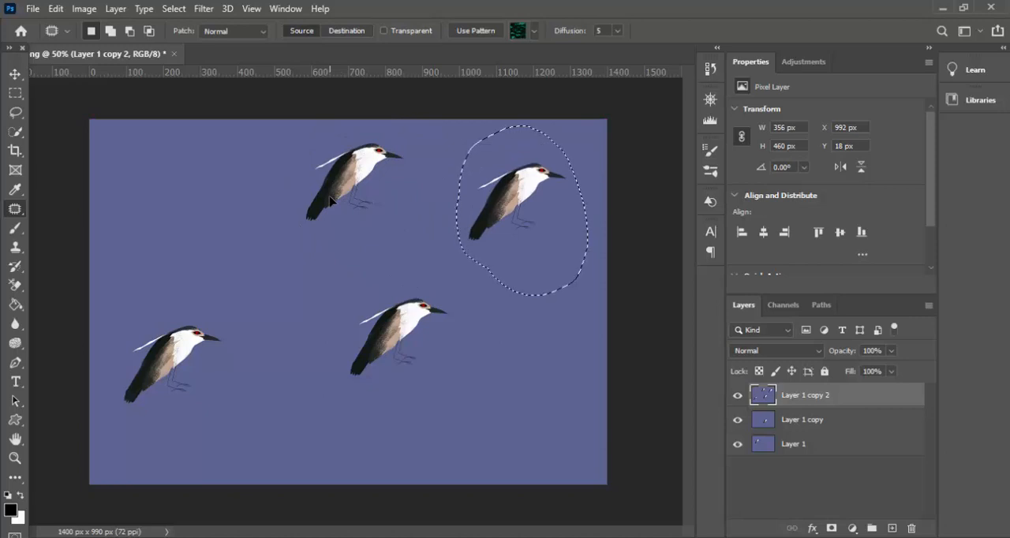
# - Clear the selection, patch an empty area in the canvas's upper-left part using the upper middle bird as the source, and deselect
pyautogui.hotkey('ctrl', 'd')
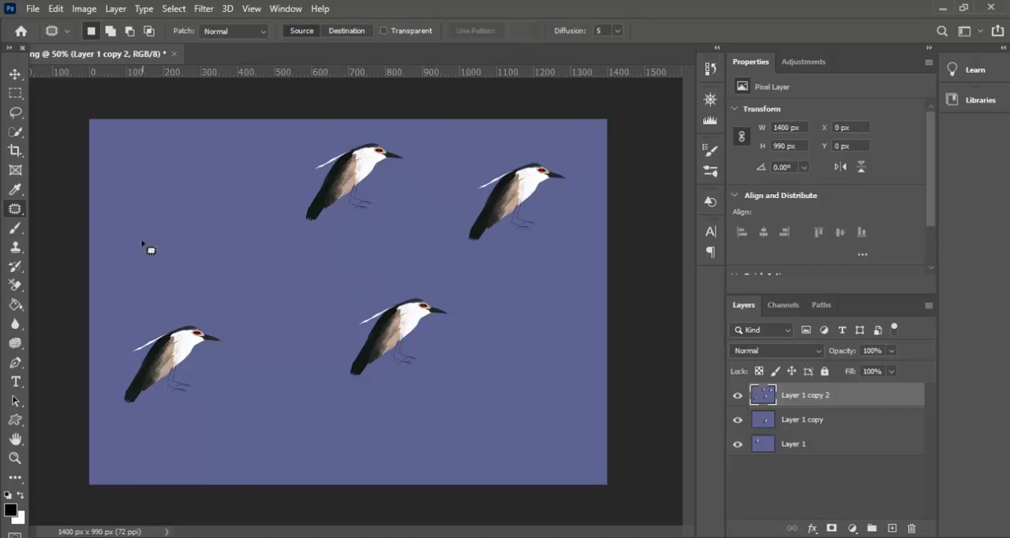
pyautogui.moveTo(138, 239)
pyautogui.mouseDown()
pyautogui.moveTo(124, 196)
pyautogui.moveTo(135, 165)
pyautogui.moveTo(196, 130)
pyautogui.moveTo(224, 137)
pyautogui.moveTo(238, 187)
pyautogui.moveTo(234, 241)
pyautogui.moveTo(205, 286)
pyautogui.moveTo(162, 296)
pyautogui.moveTo(141, 279)
pyautogui.moveTo(132, 215)
pyautogui.mouseUp()
pyautogui.moveTo(208, 233); pyautogui.dragTo(370, 214)
pyautogui.hotkey('ctrl', 'd')
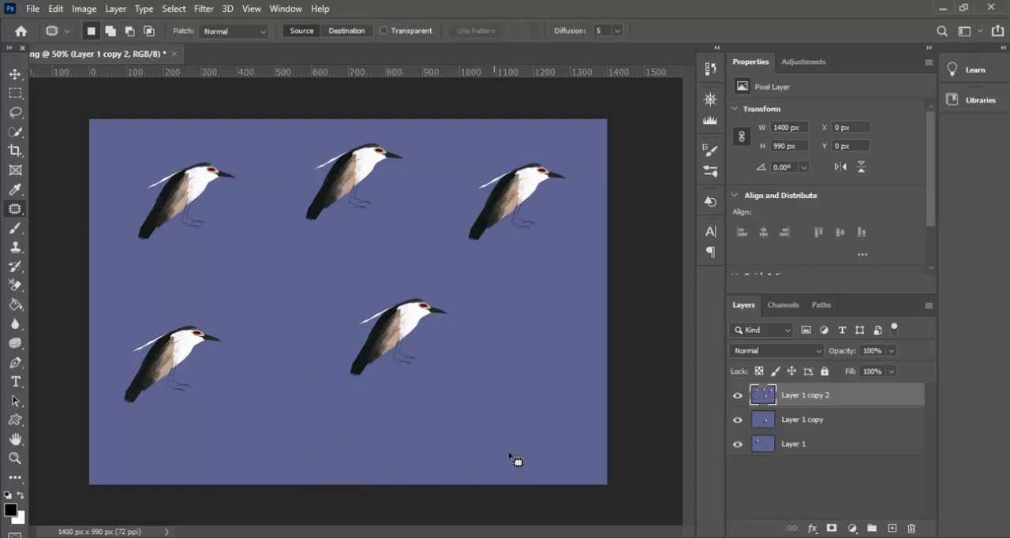
# - Try to patch an area of about 252 by 200 px in the canvas's lower-right part with the central bird, and clear the selection
pyautogui.moveTo(518, 457)
pyautogui.mouseDown()
pyautogui.moveTo(537, 461)
pyautogui.moveTo(574, 411)
pyautogui.moveTo(559, 330)
pyautogui.moveTo(490, 312)
pyautogui.moveTo(452, 334)
pyautogui.moveTo(443, 355)
pyautogui.moveTo(463, 424)
pyautogui.moveTo(492, 456)
pyautogui.moveTo(512, 460)
pyautogui.moveTo(489, 471)
pyautogui.mouseUp()
pyautogui.click(489, 471)
pyautogui.moveTo(526, 424)
pyautogui.mouseDown()
pyautogui.moveTo(549, 394)
pyautogui.moveTo(522, 357)
pyautogui.moveTo(503, 356)
pyautogui.moveTo(457, 389)
pyautogui.moveTo(486, 425)
pyautogui.moveTo(525, 420)
pyautogui.moveTo(415, 332)
pyautogui.moveTo(384, 377)
pyautogui.moveTo(422, 327)
pyautogui.mouseUp()
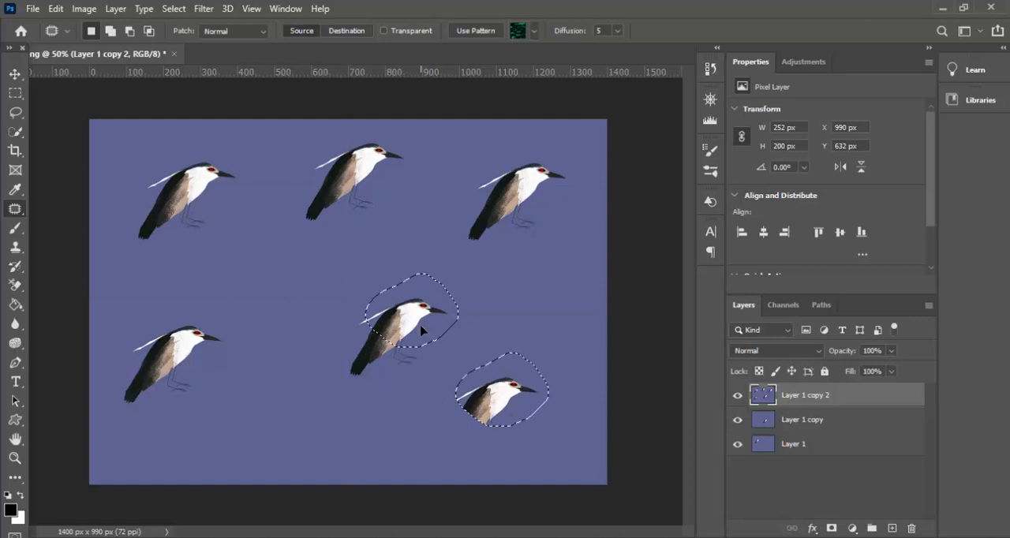
pyautogui.moveTo(420, 331)
pyautogui.mouseDown()
pyautogui.moveTo(382, 374)
pyautogui.moveTo(418, 334)
pyautogui.mouseUp()
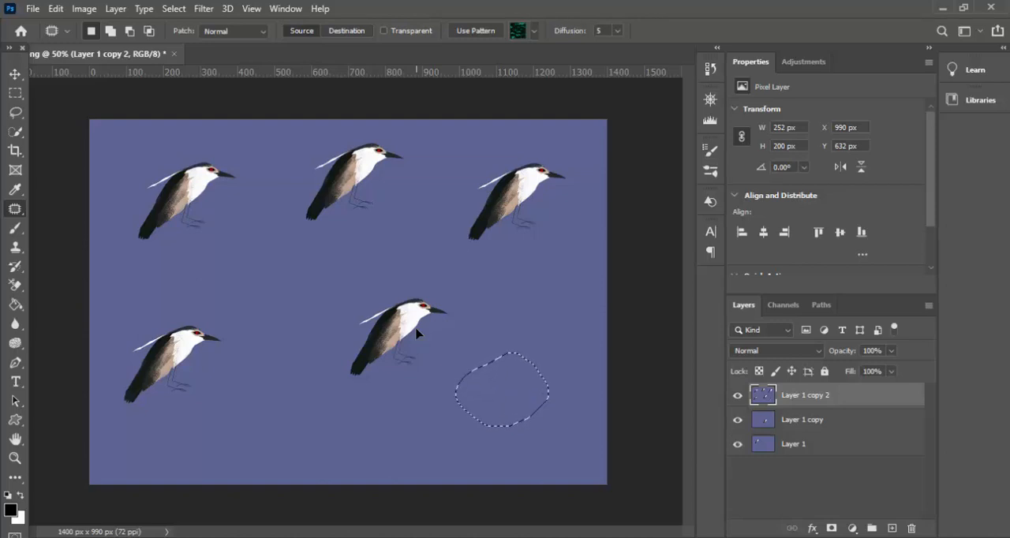
pyautogui.hotkey('ctrl', 'd')
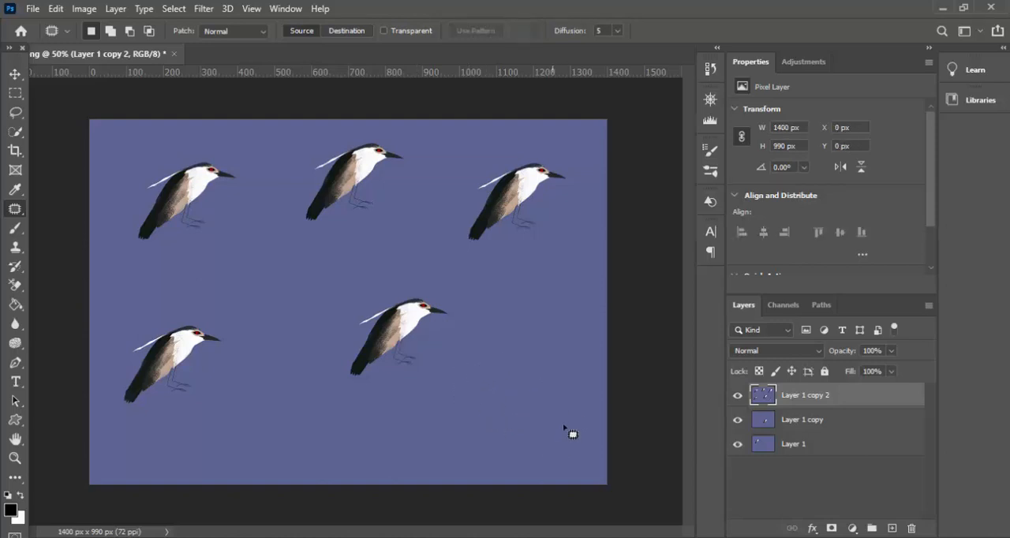
# - Patch an area of about 346 by 362 px in the canvas's lower-right part with the whole central bird, and clear the selection
pyautogui.moveTo(552, 438)
pyautogui.mouseDown()
pyautogui.moveTo(570, 368)
pyautogui.moveTo(537, 332)
pyautogui.moveTo(485, 336)
pyautogui.moveTo(459, 351)
pyautogui.moveTo(449, 395)
pyautogui.moveTo(457, 440)
pyautogui.moveTo(469, 455)
pyautogui.moveTo(507, 463)
pyautogui.moveTo(551, 440)
pyautogui.moveTo(436, 385)
pyautogui.moveTo(388, 357)
pyautogui.mouseUp()
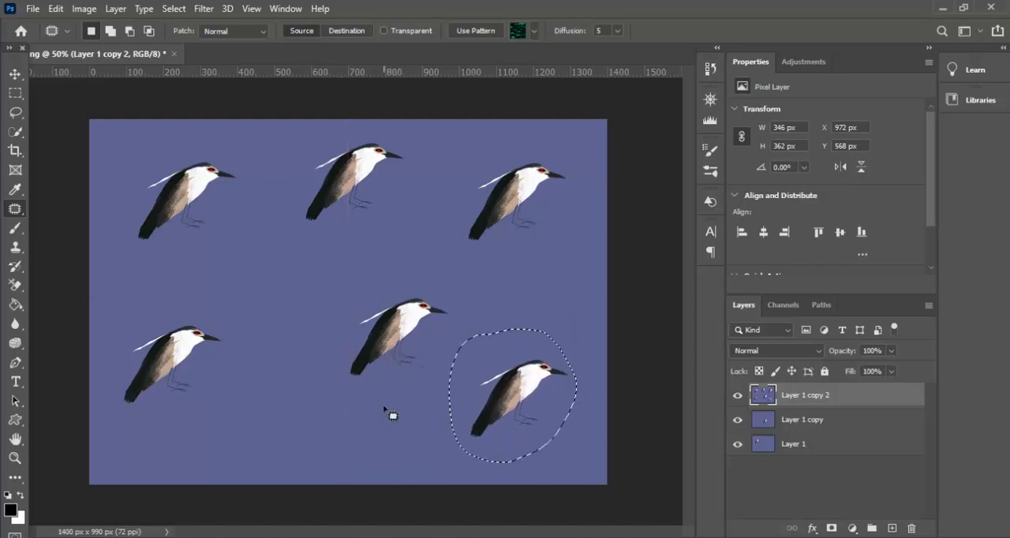
pyautogui.hotkey('ctrl', 'd')
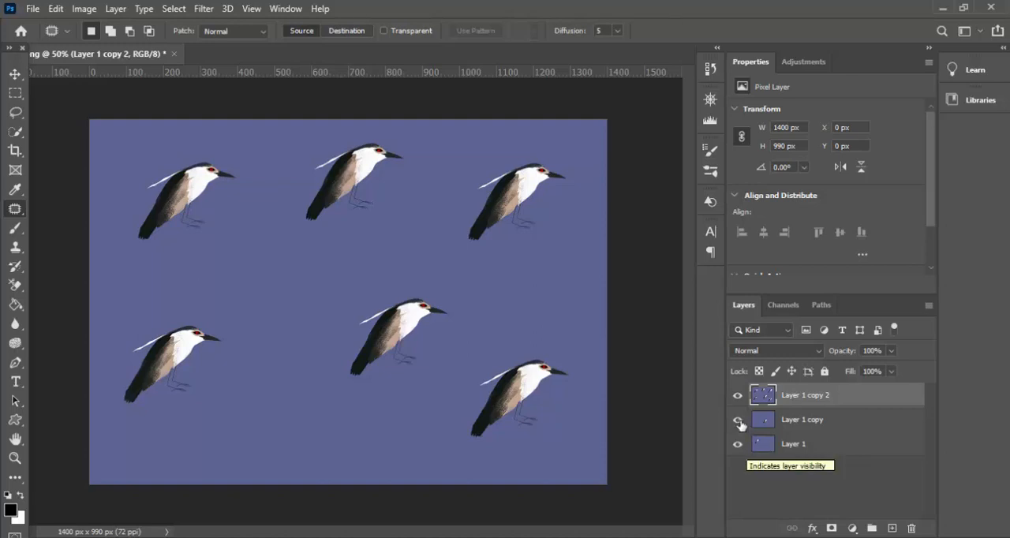
# - Compare Layer 1, Layer 1 copy and Layer 1 copy 2 by toggling their visibility, leaving only Layer 1 copy 2 shown
pyautogui.moveTo(736, 420); pyautogui.dragTo(736, 397)
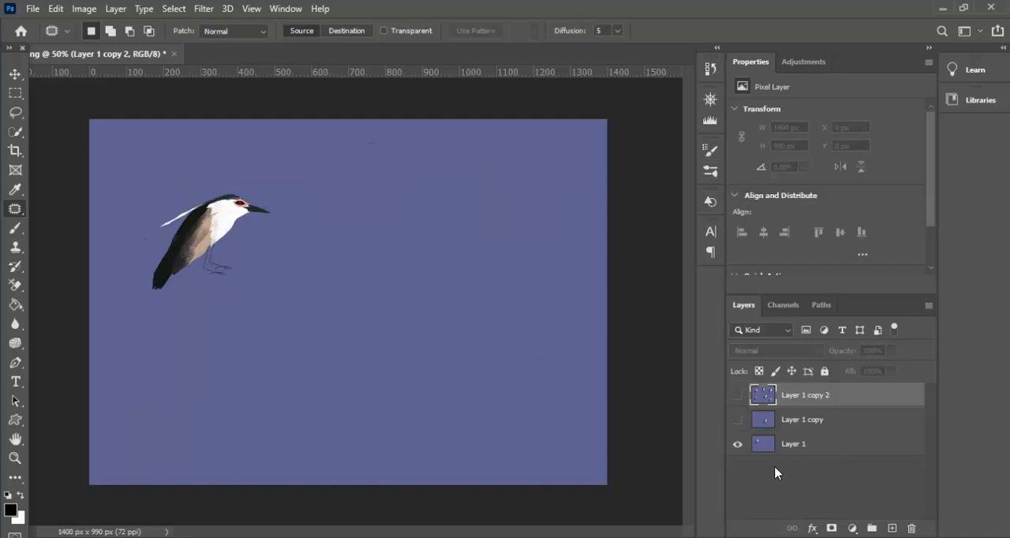
pyautogui.click(737, 421)
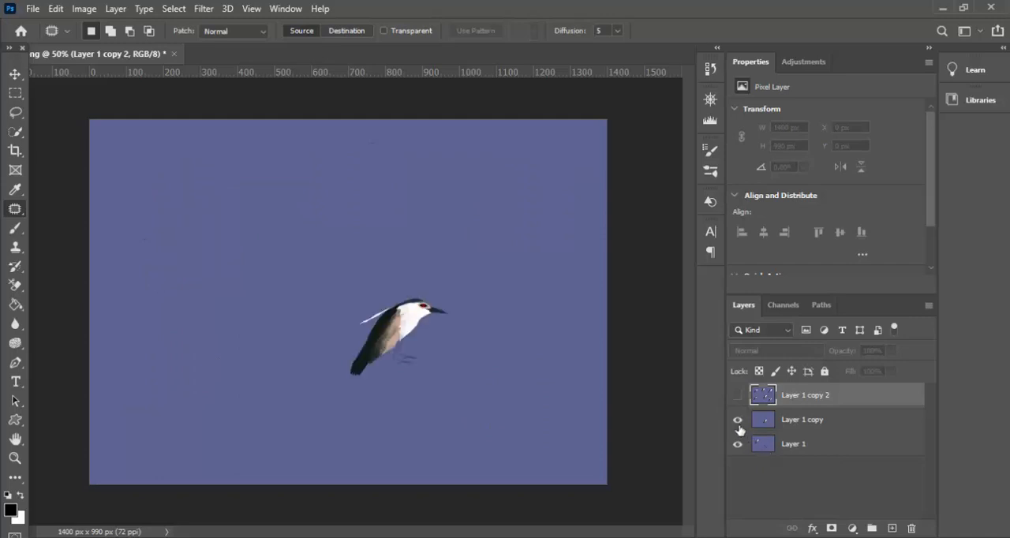
pyautogui.rightClick(16, 215)
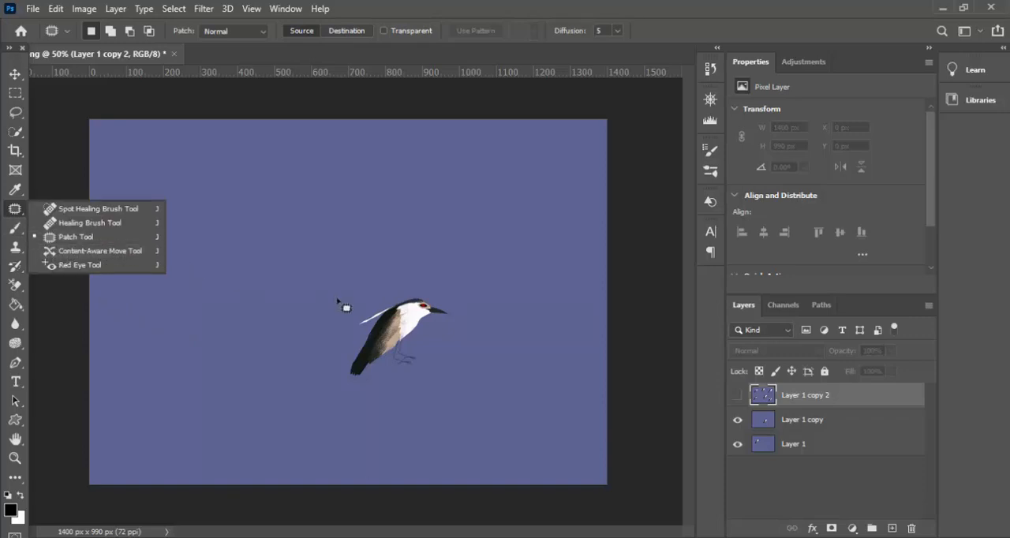
pyautogui.click(738, 444)
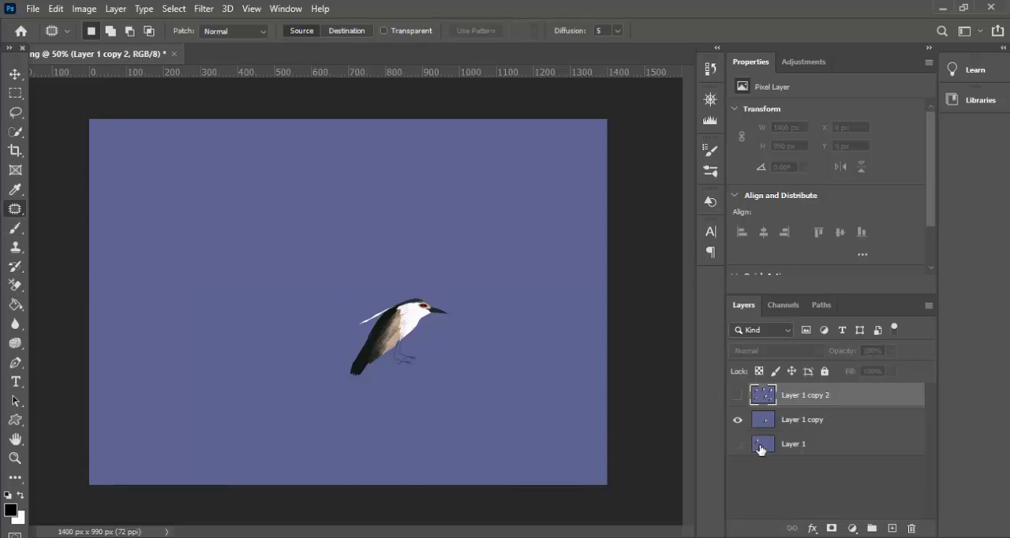
pyautogui.click(738, 419)
pyautogui.click(737, 445)
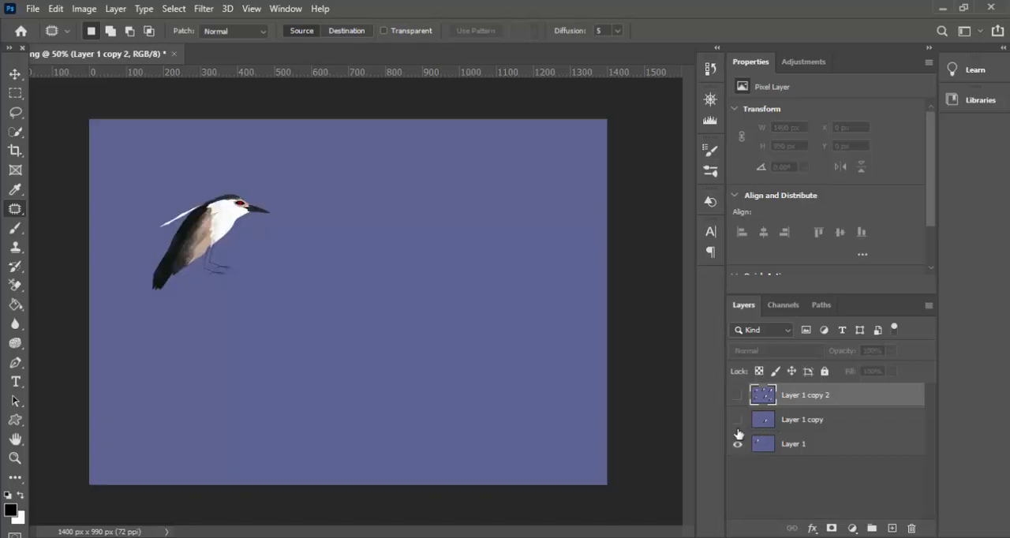
pyautogui.click(737, 419)
pyautogui.click(737, 444)
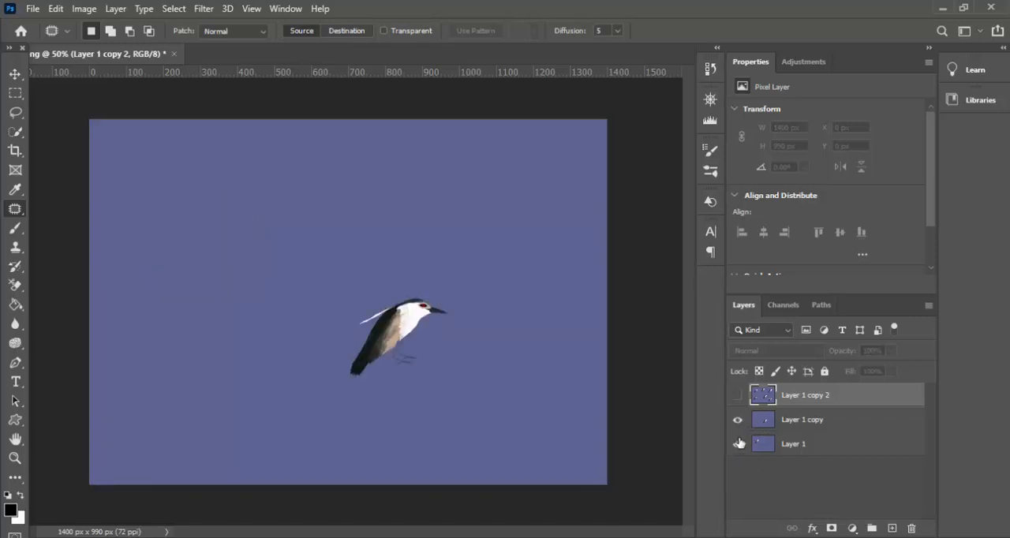
pyautogui.click(737, 420)
pyautogui.click(738, 444)
pyautogui.click(738, 395)
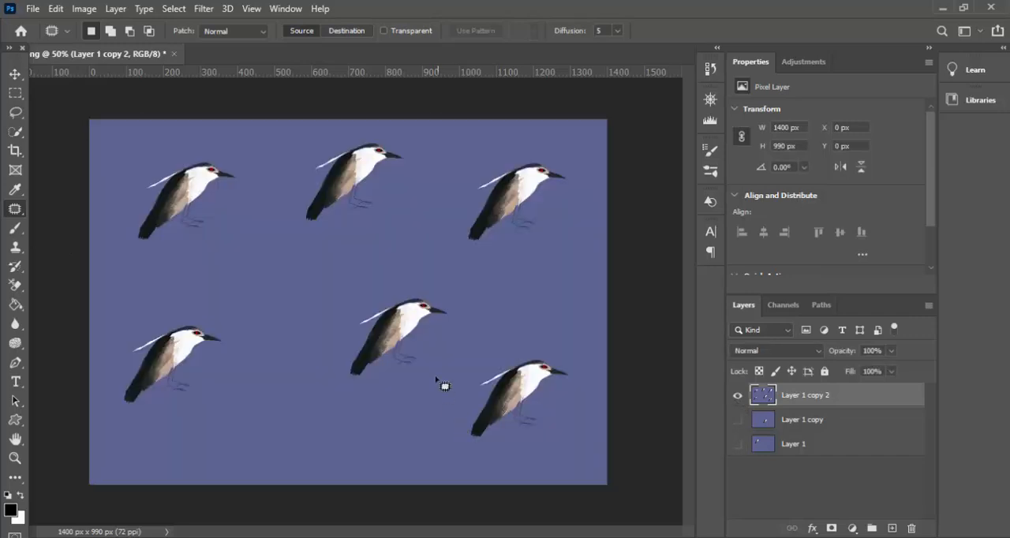
# - Deselect the active layer and make Layer 1 copy and Layer 1 visible again
pyautogui.rightClick(16, 210)
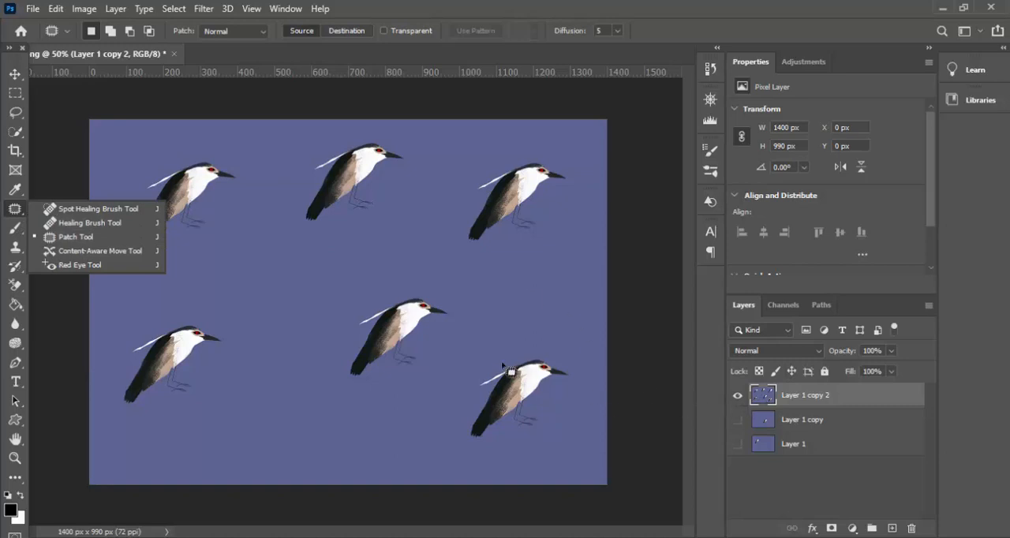
pyautogui.click(767, 480)
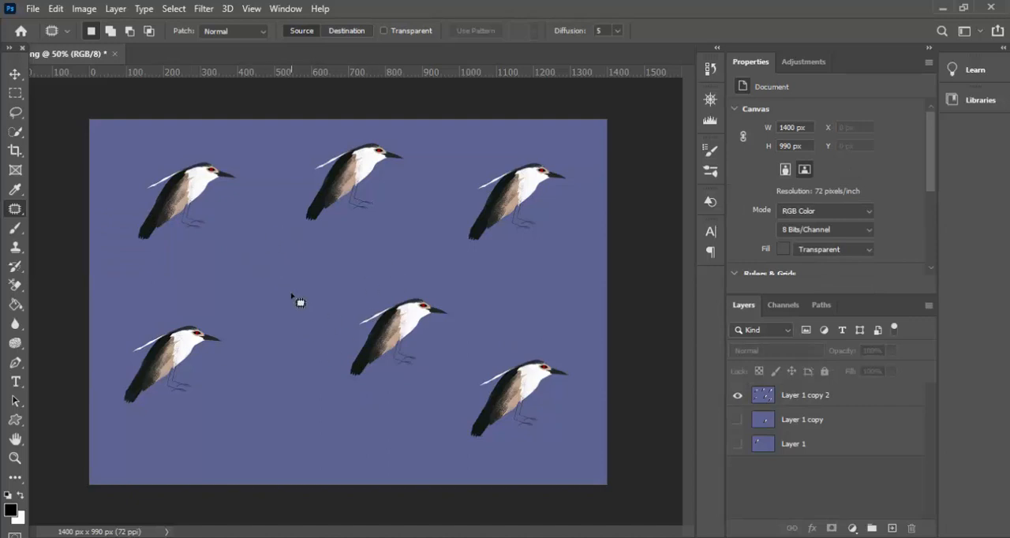
pyautogui.click(737, 420)
pyautogui.click(737, 444)
pyautogui.moveTo(15, 208); pyautogui.dragTo(9, 224)
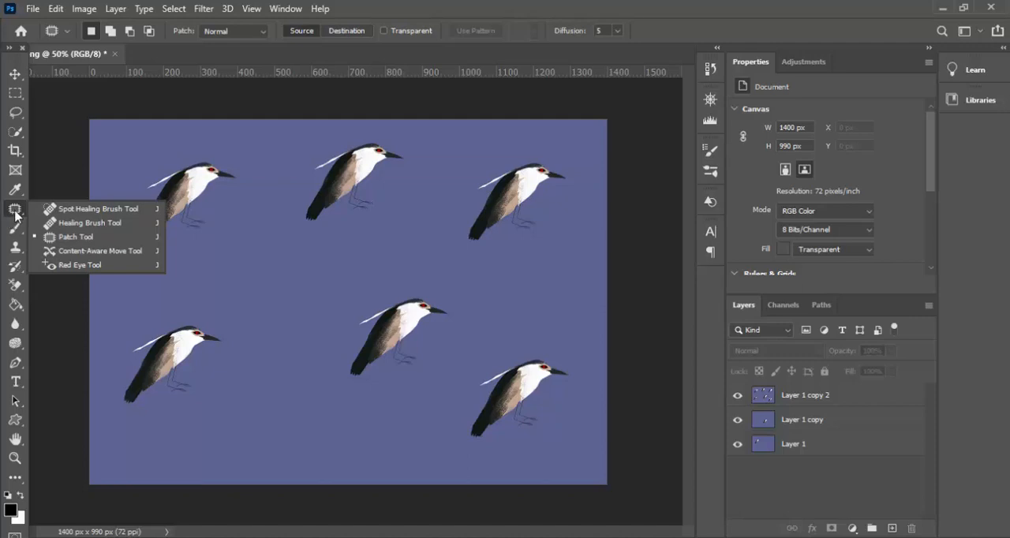
# - Select Layer 1 copy 2 and brighten it with an automatic Curves adjustment on the RGB channel
pyautogui.click(178, 10)
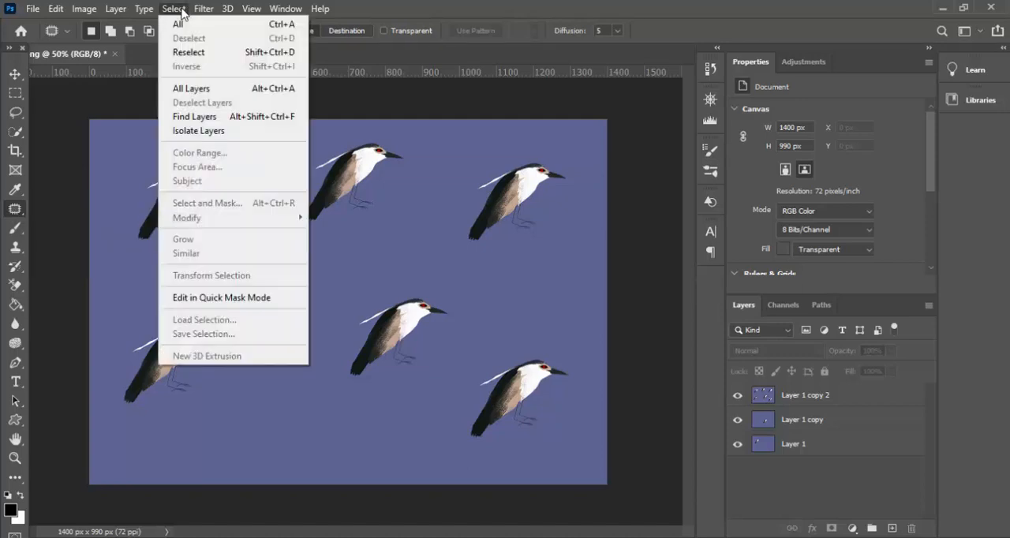
pyautogui.moveTo(87, 9)
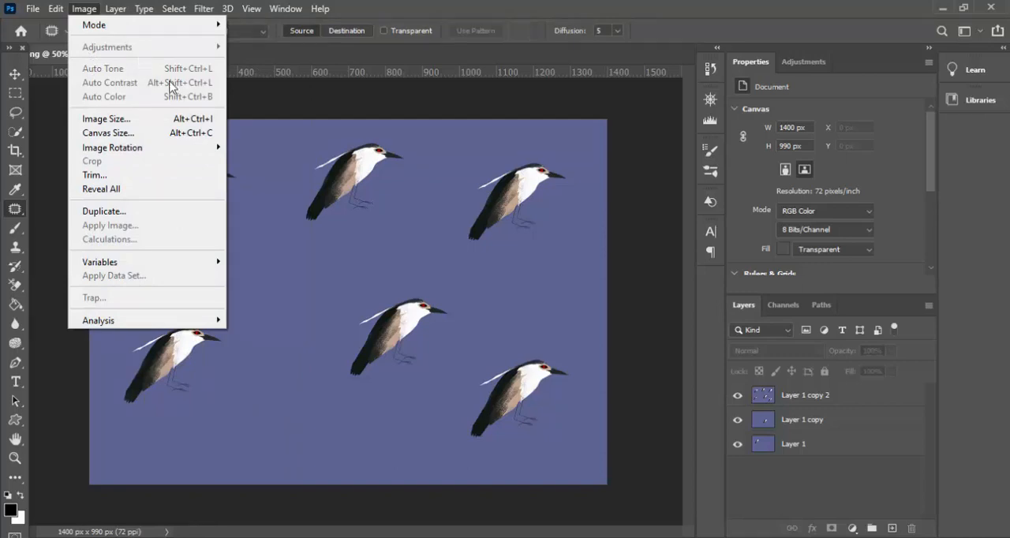
pyautogui.click(821, 396)
pyautogui.click(820, 397)
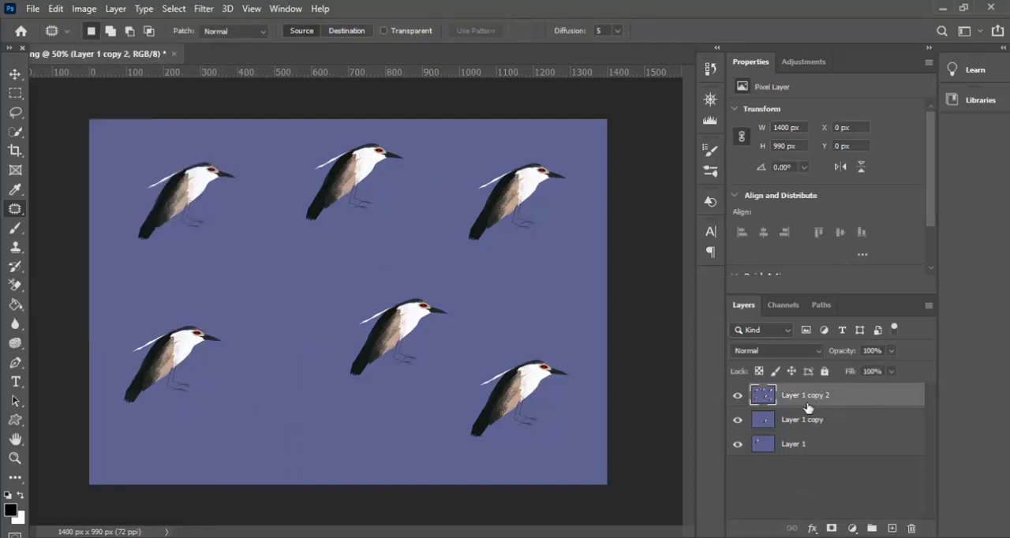
pyautogui.click(91, 9)
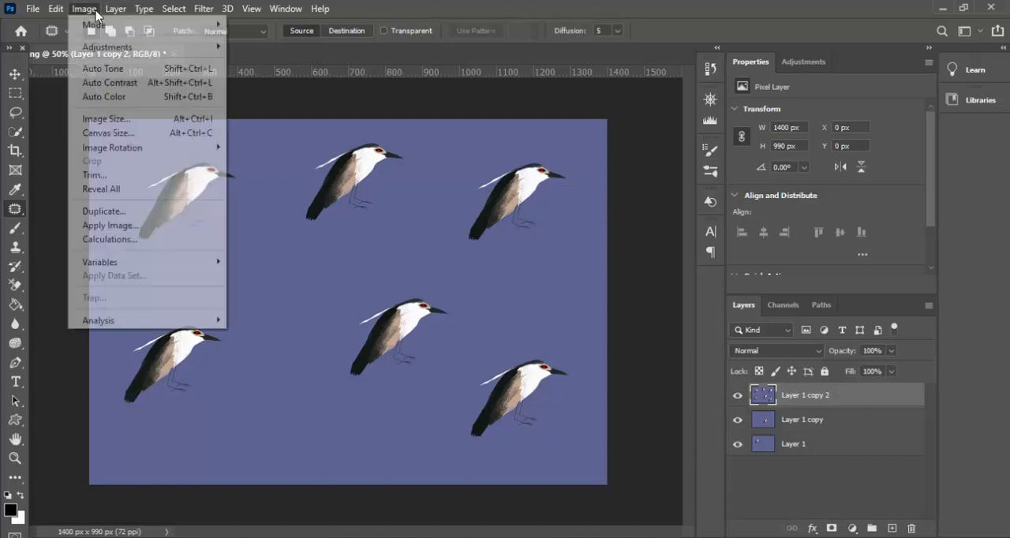
pyautogui.moveTo(113, 48)
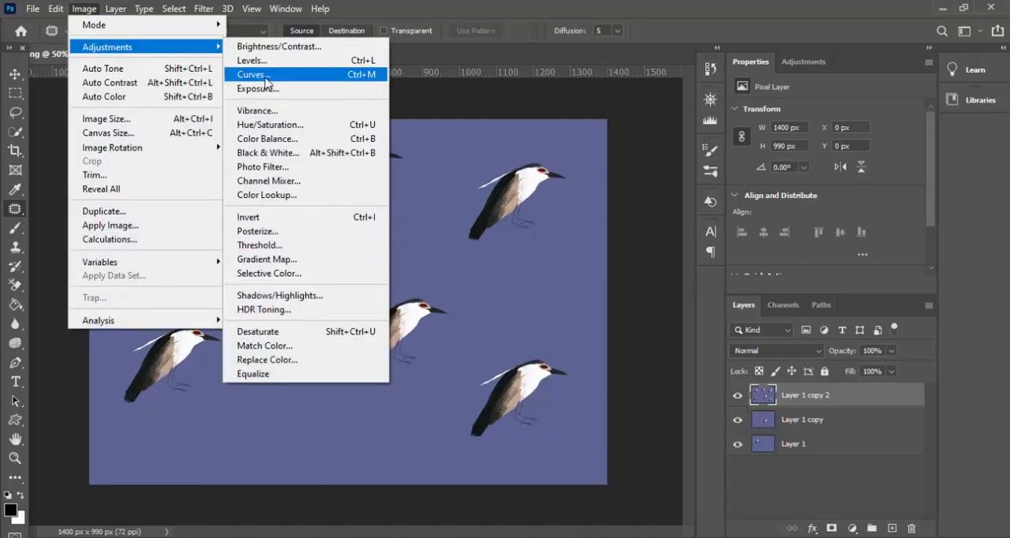
pyautogui.click(267, 75)
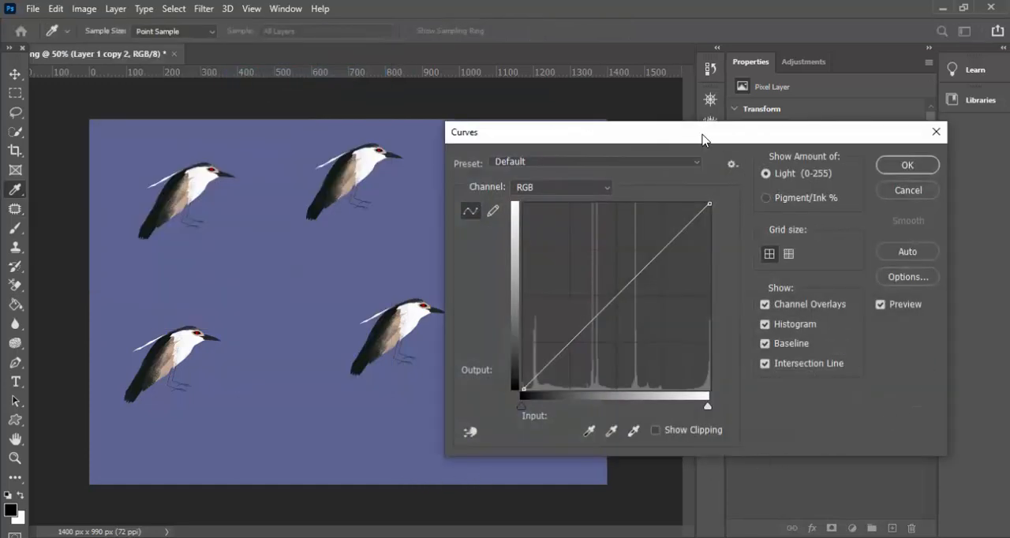
pyautogui.moveTo(704, 140); pyautogui.dragTo(754, 160)
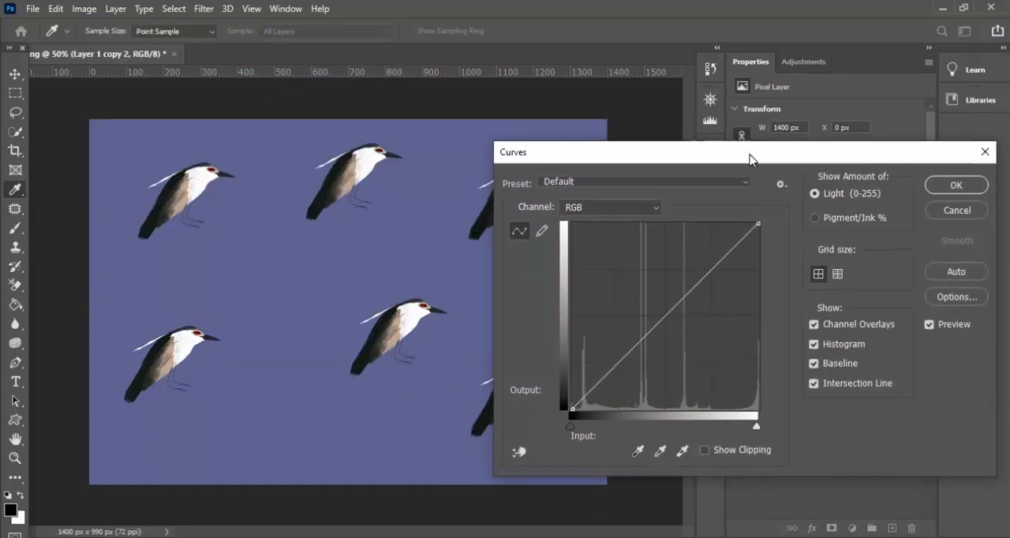
pyautogui.click(955, 273)
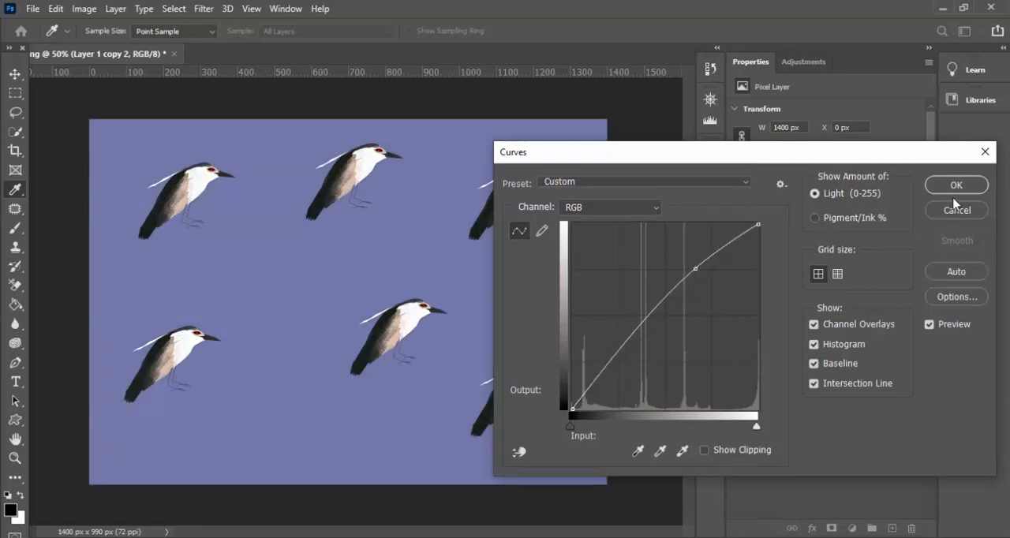
pyautogui.click(954, 186)
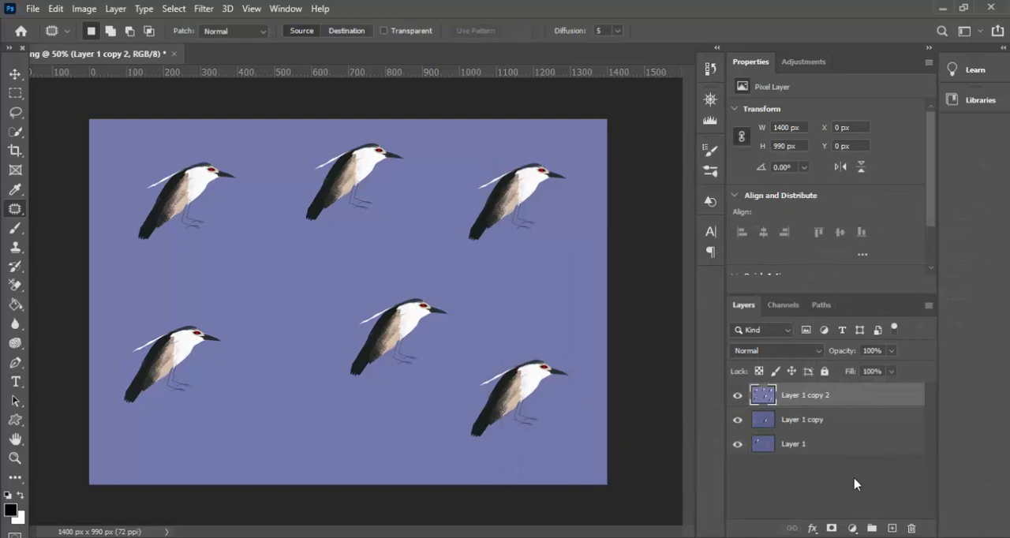
# - Compare the brightened Layer 1 copy 2 with Layer 1 copy and Layer 1 by toggling layer visibility, leaving Layer 1 copy hidden
pyautogui.click(737, 399)
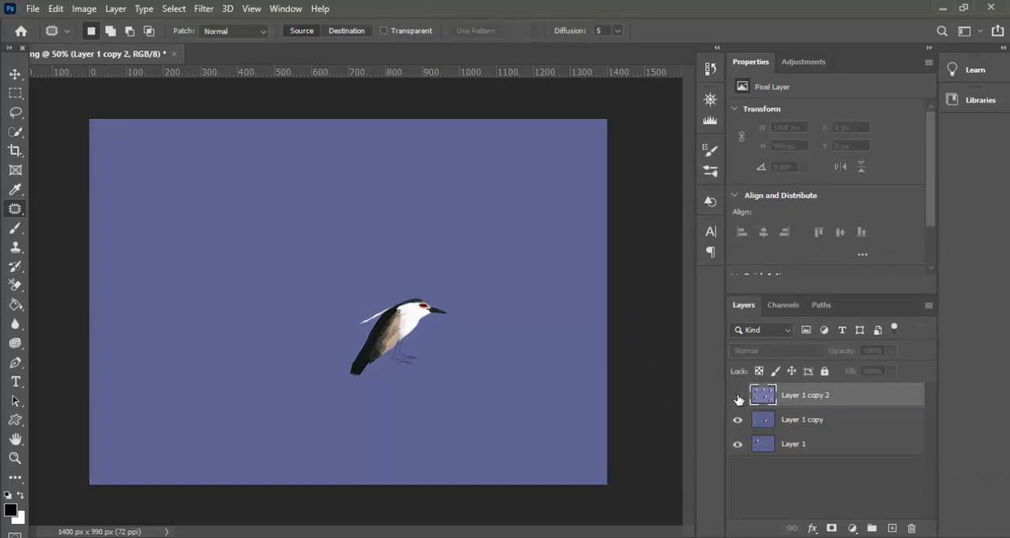
pyautogui.click(764, 426)
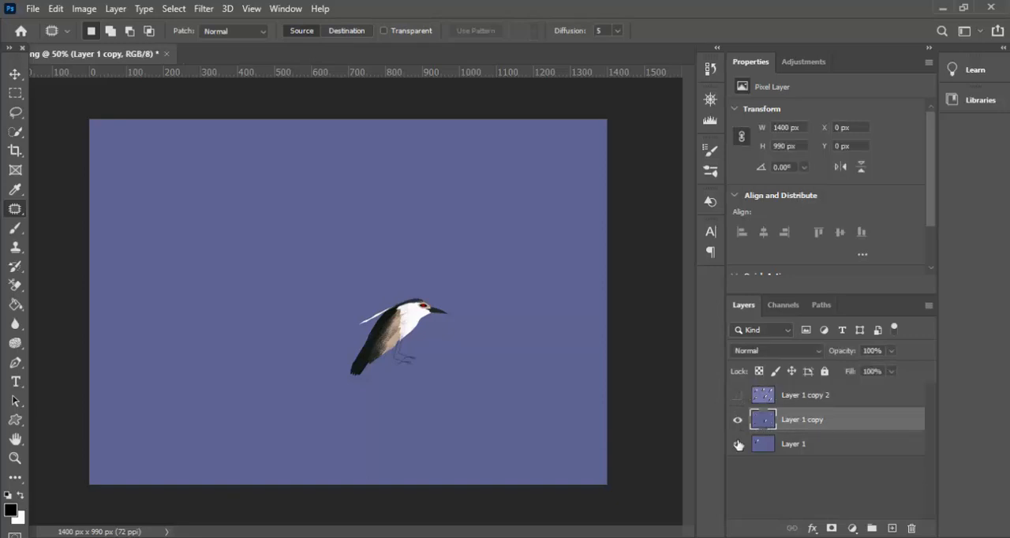
pyautogui.click(738, 420)
pyautogui.click(763, 448)
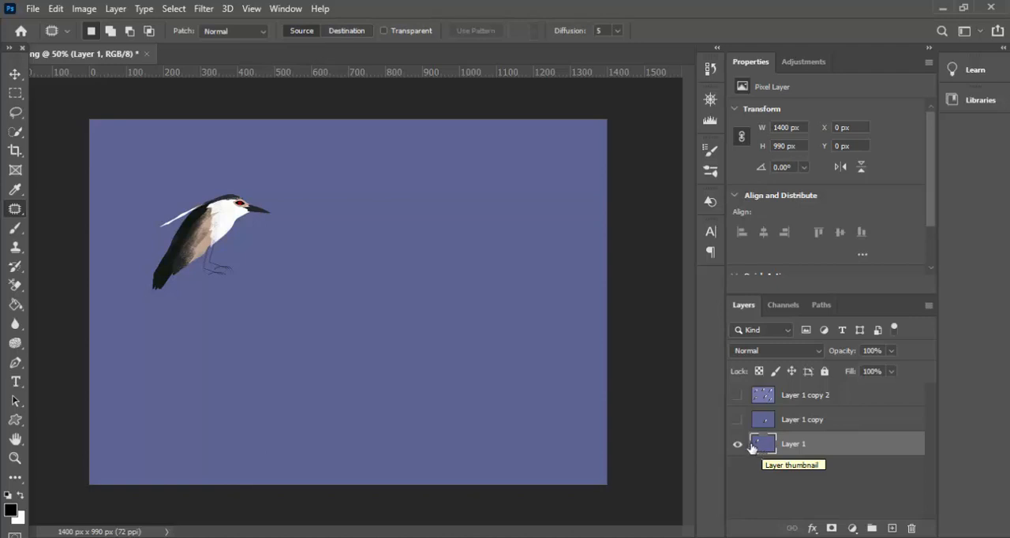
pyautogui.click(763, 395)
pyautogui.click(737, 398)
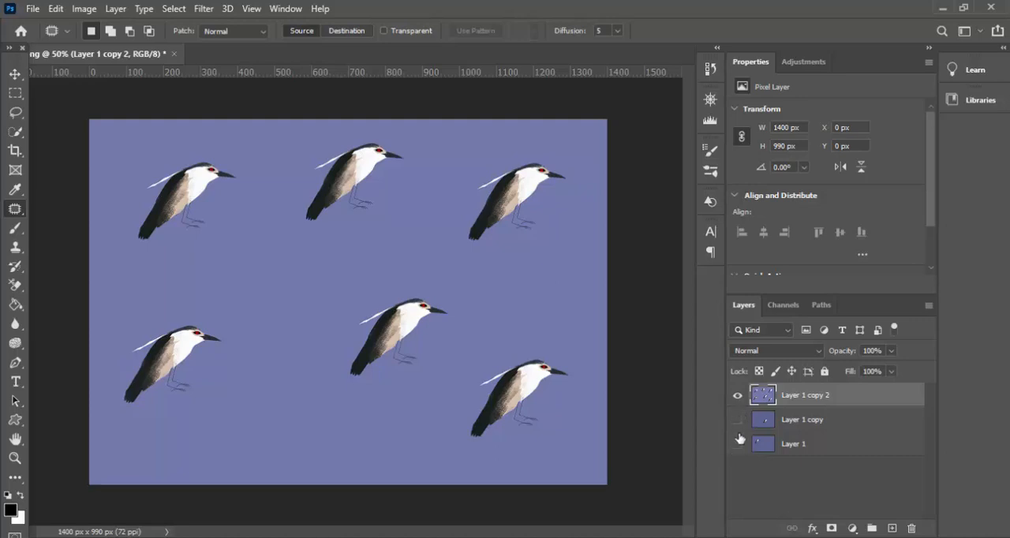
pyautogui.click(736, 396)
pyautogui.click(737, 444)
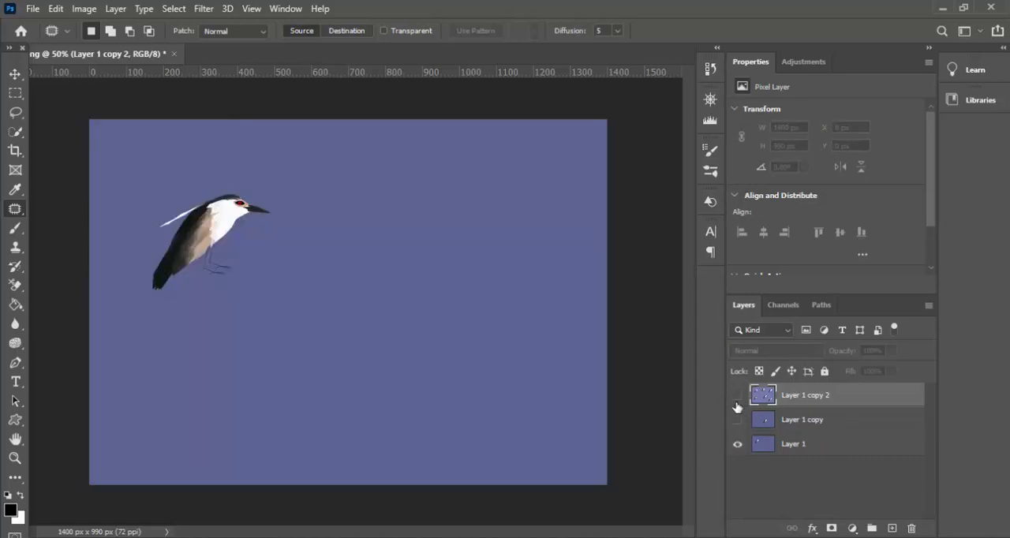
pyautogui.click(738, 396)
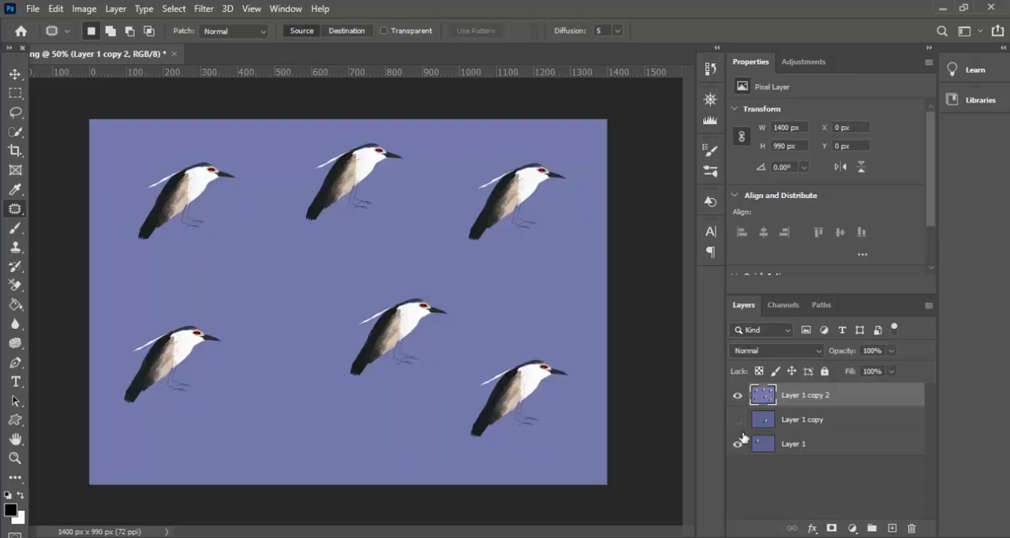